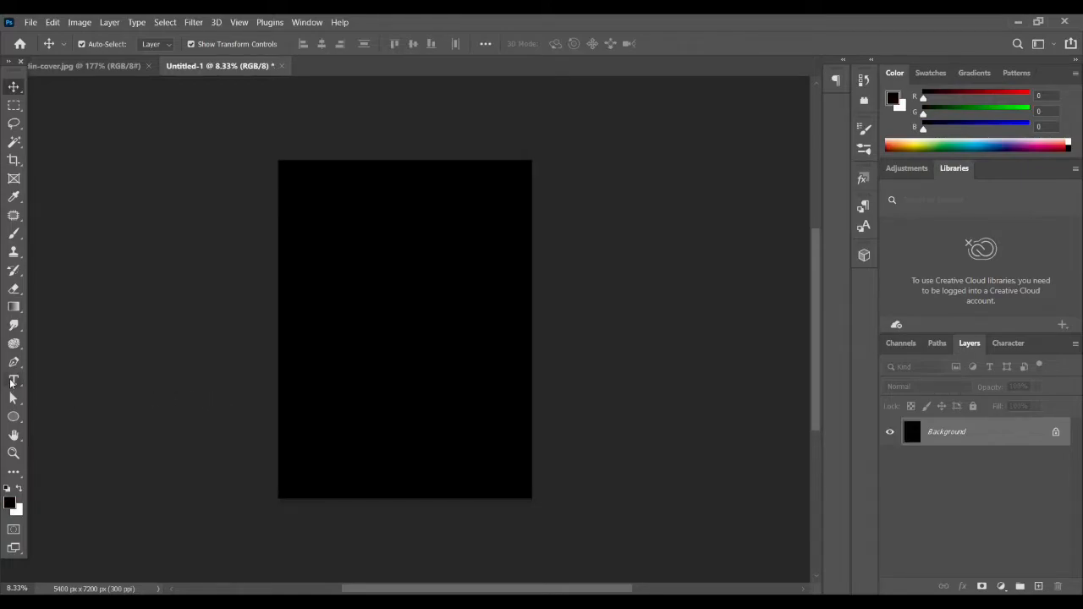
# - Add a text layer reading "neon" on the black canvas in Agnes Martha Demo at 300 pt
pyautogui.click(14, 381)
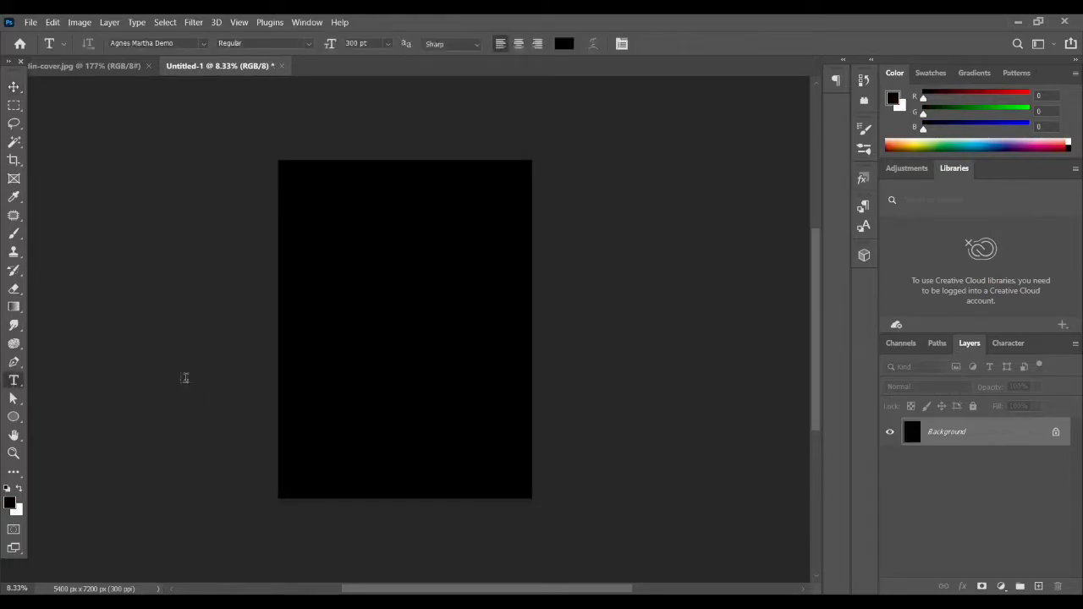
pyautogui.click(337, 288)
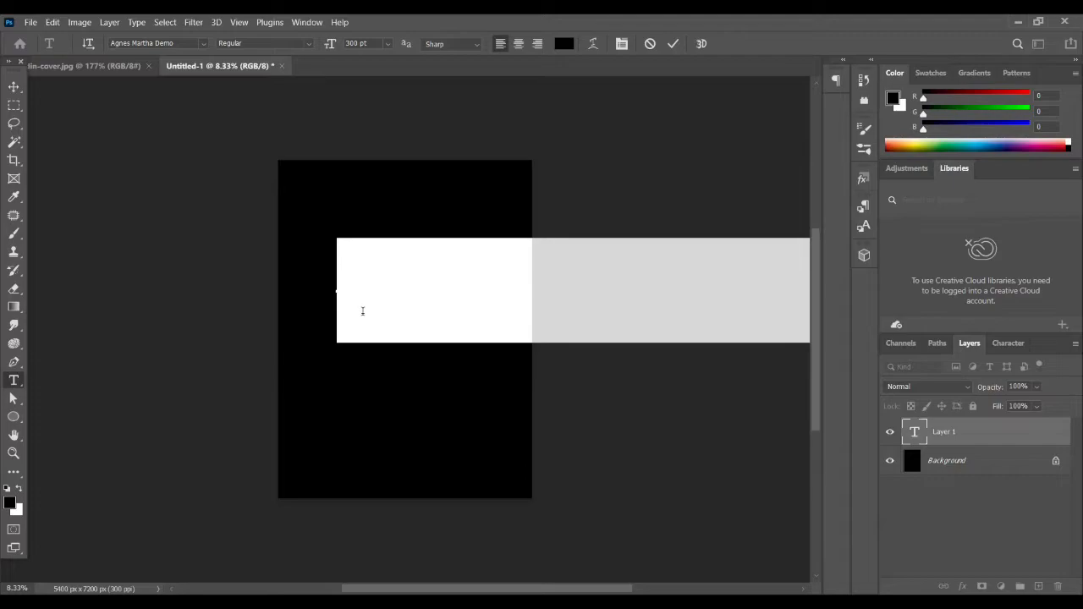
pyautogui.write('The')
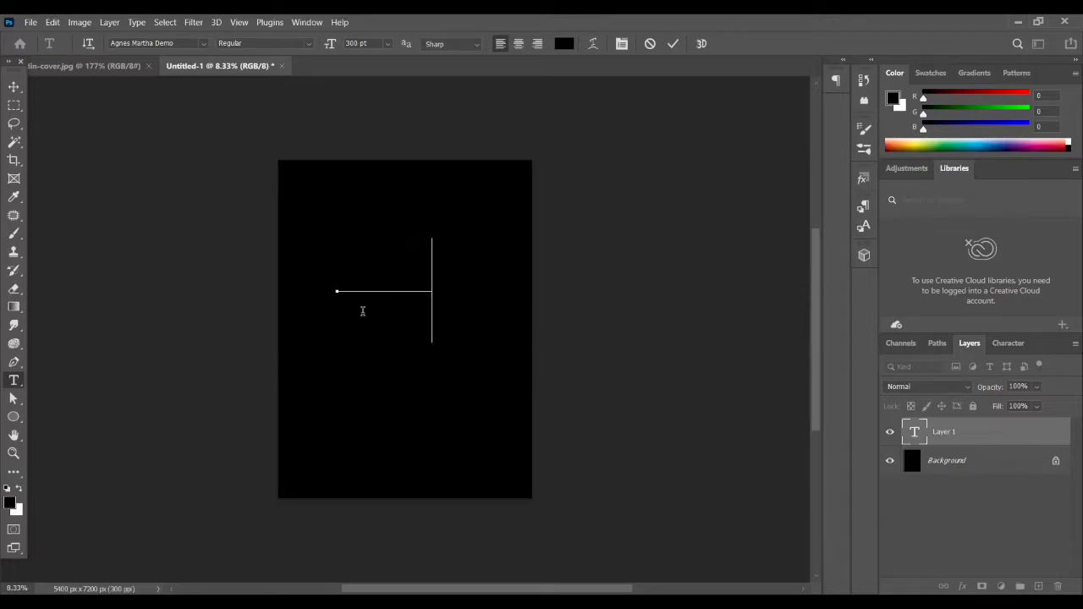
pyautogui.write(' E')
pyautogui.press('BackSpace')
pyautogui.press('BackSpace')
pyautogui.write('E')
pyautogui.click(673, 43)
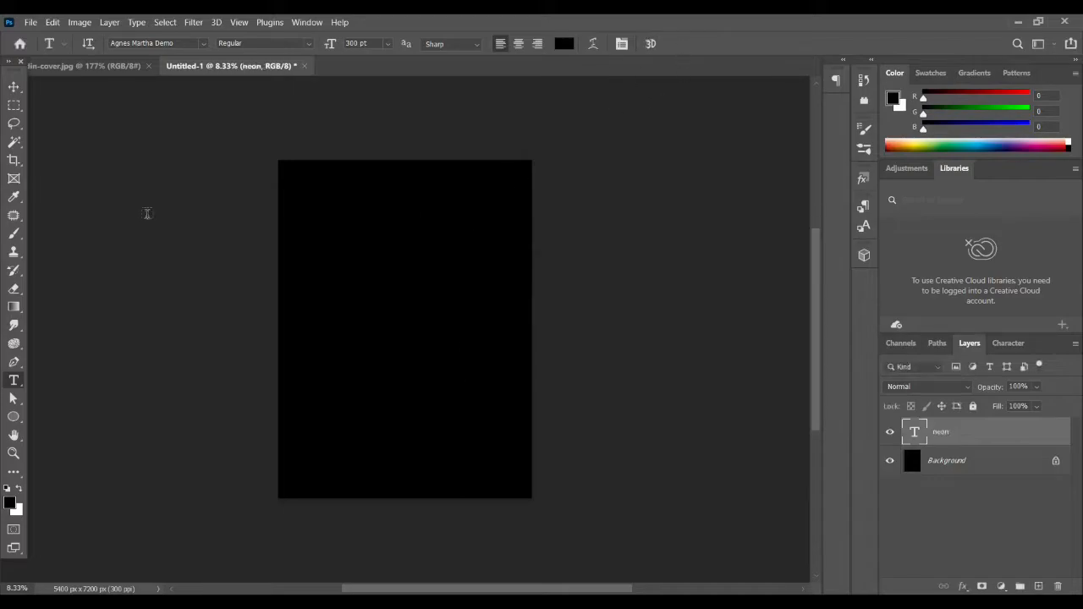
# - Set the neon text's colour to white (ffffff) and move the text to about the middle of the canvas
pyautogui.click(13, 86)
pyautogui.click(1008, 344)
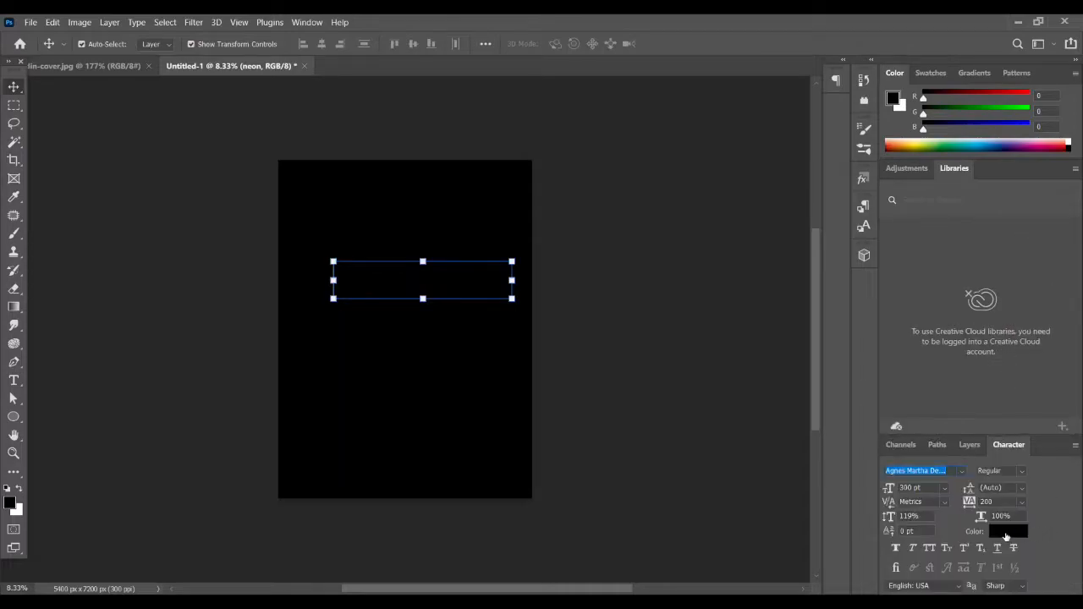
pyautogui.click(1007, 531)
pyautogui.click(808, 274)
pyautogui.moveTo(808, 274); pyautogui.dragTo(860, 226)
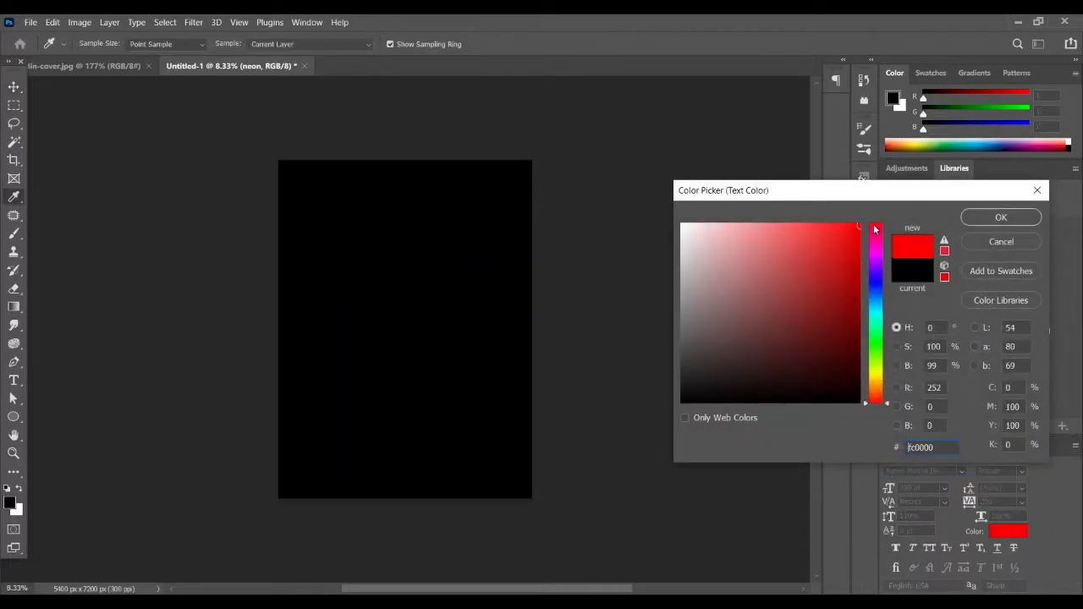
pyautogui.moveTo(766, 279); pyautogui.dragTo(681, 225)
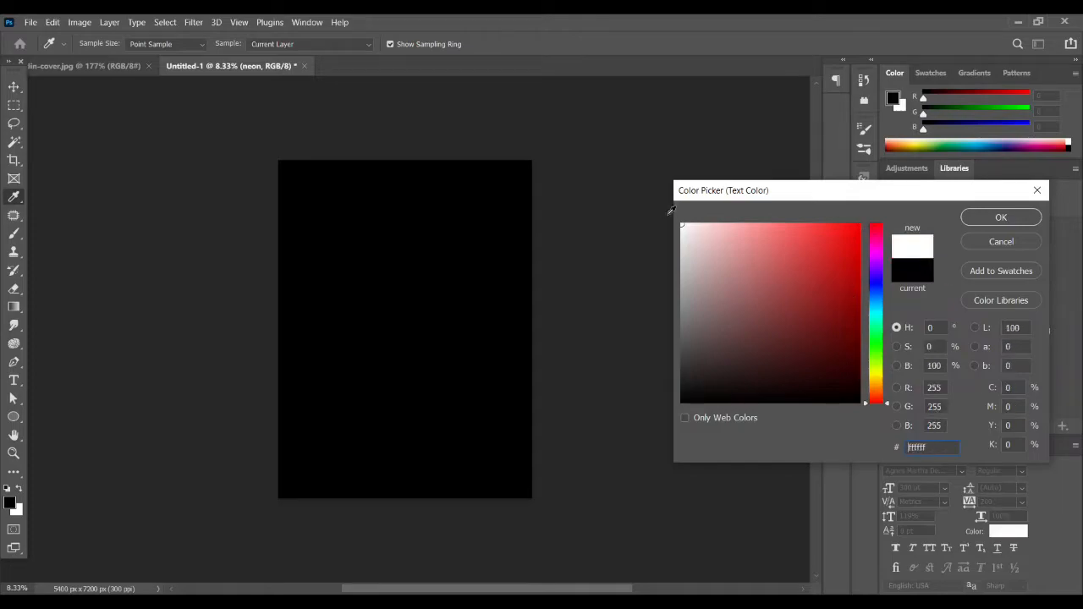
pyautogui.click(982, 218)
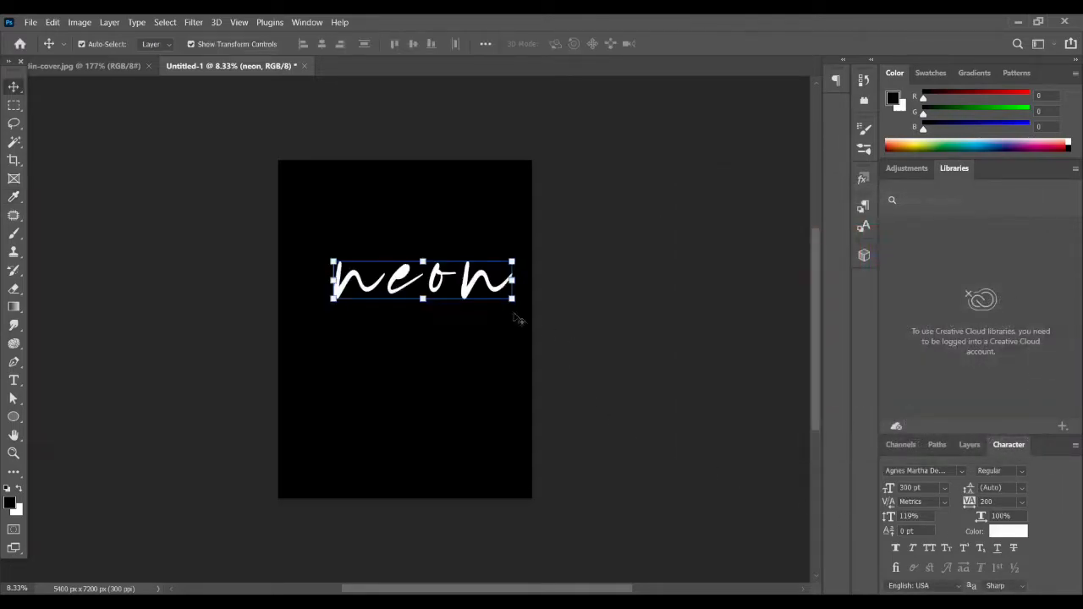
pyautogui.moveTo(437, 286); pyautogui.dragTo(427, 323)
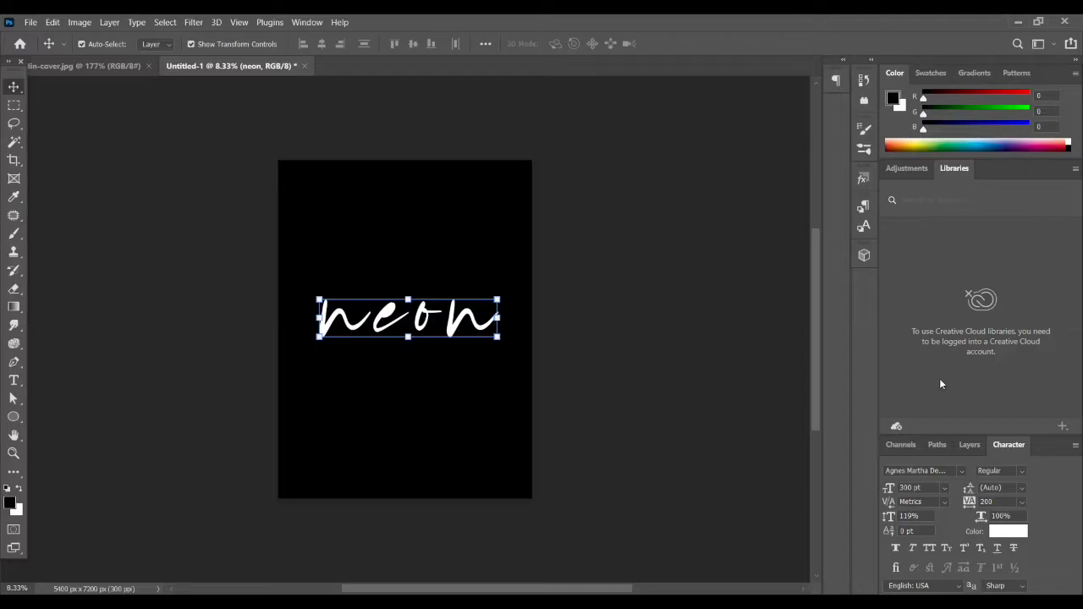
# - Add an Outer Glow to the neon text layer with 100% opacity and a size of 6 px
pyautogui.click(970, 442)
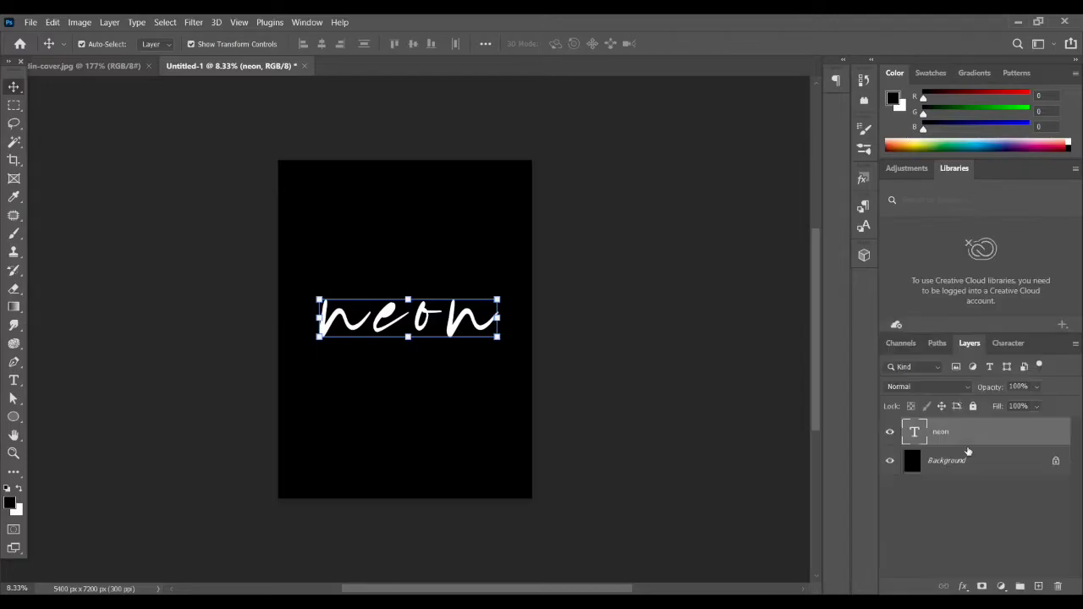
pyautogui.doubleClick(1032, 436)
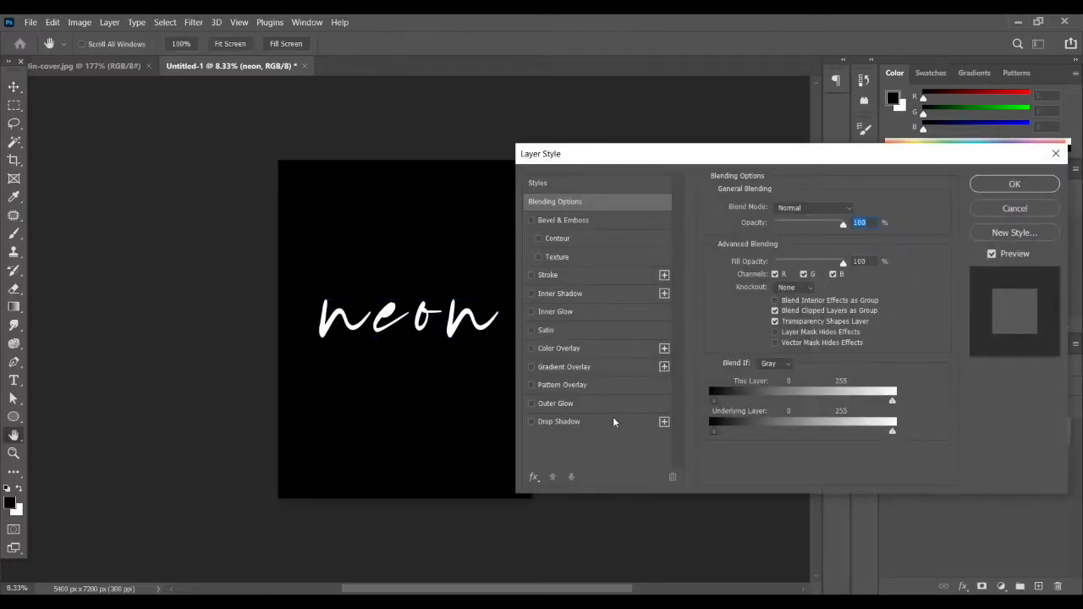
pyautogui.click(589, 403)
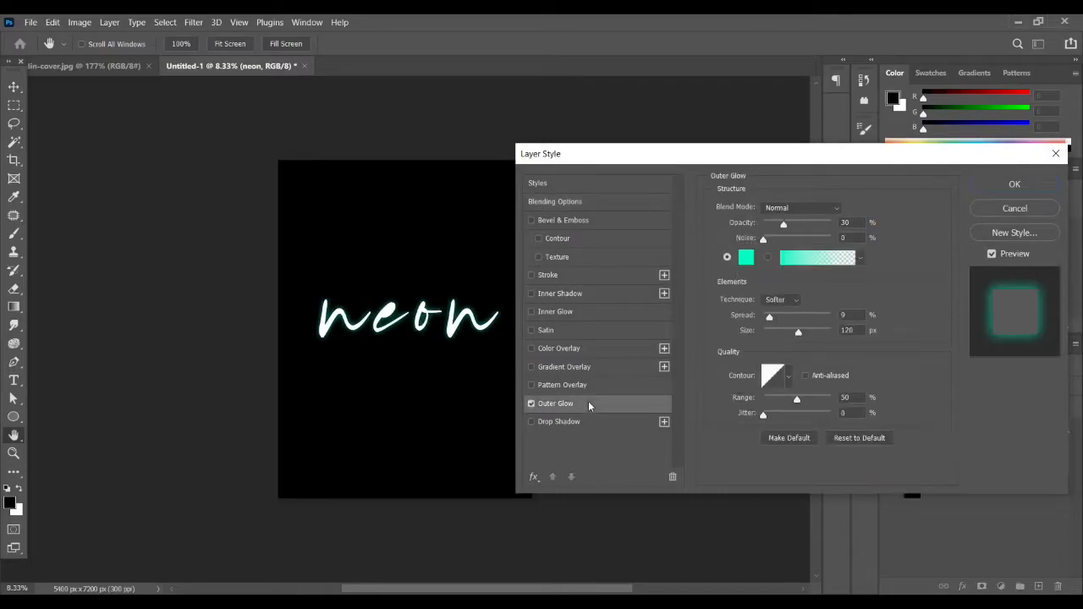
pyautogui.doubleClick(852, 222)
pyautogui.doubleClick(852, 222)
pyautogui.write('100')
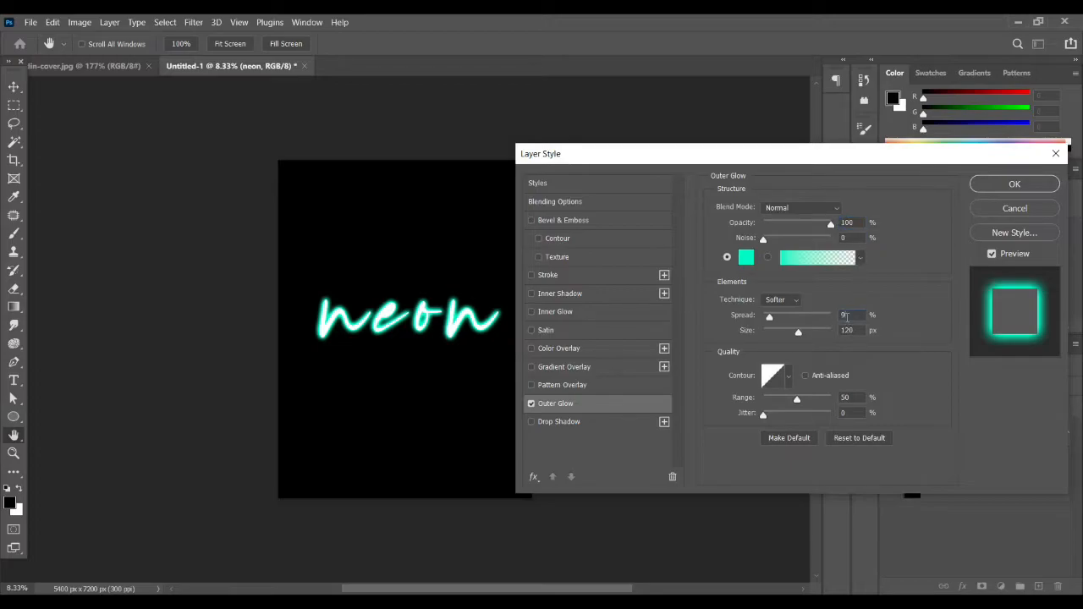
pyautogui.moveTo(859, 332); pyautogui.dragTo(828, 330)
pyautogui.write('6')
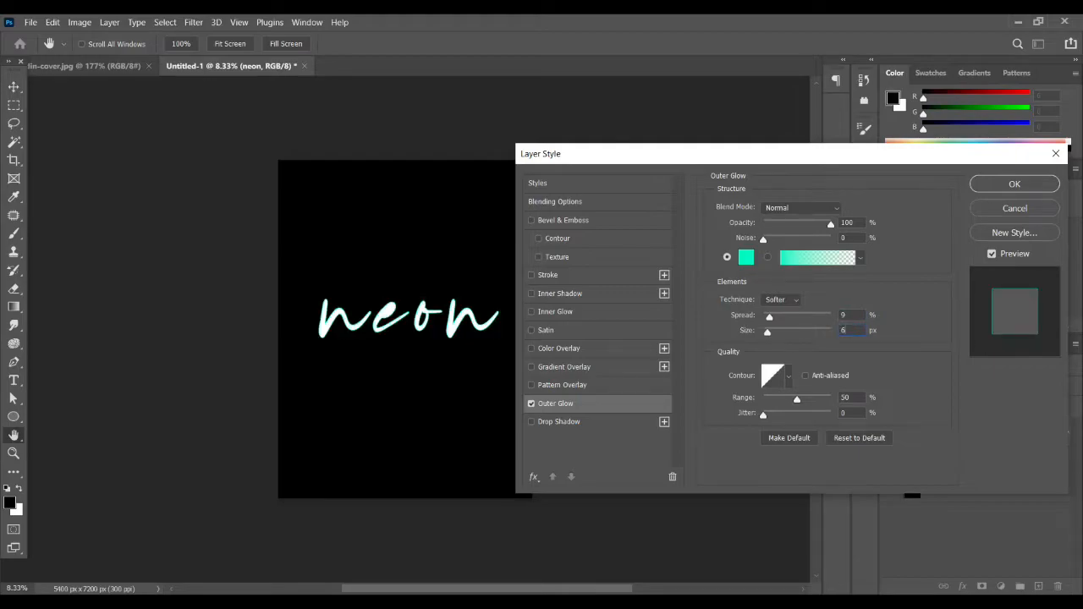
# - Change the Outer Glow colour to a bright cyan and apply the layer style
pyautogui.click(746, 257)
pyautogui.moveTo(872, 317)
pyautogui.mouseDown()
pyautogui.moveTo(876, 326)
pyautogui.moveTo(875, 315)
pyautogui.mouseUp()
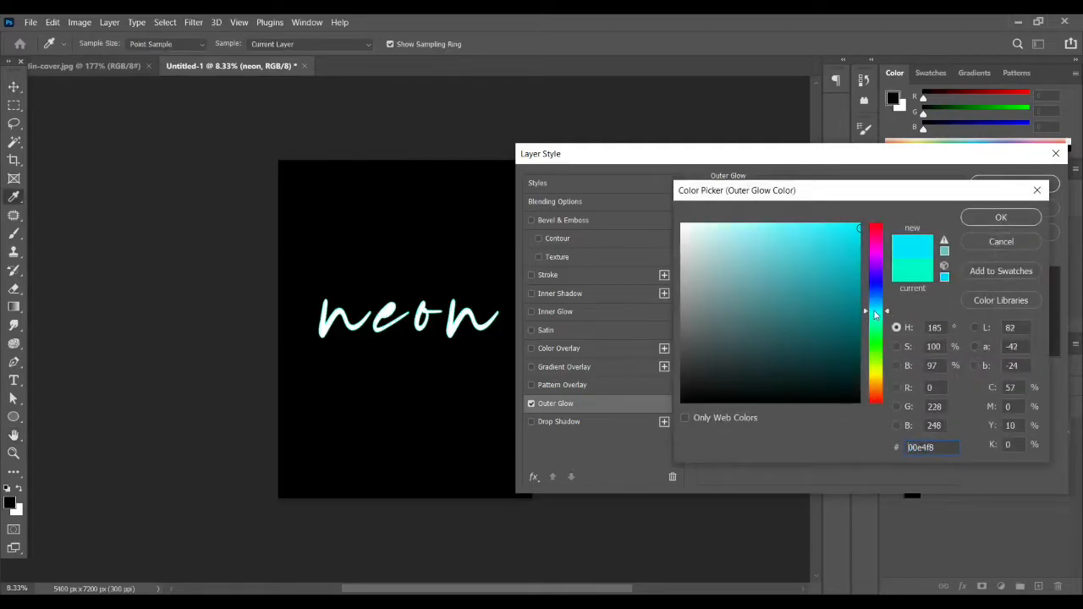
pyautogui.moveTo(849, 241)
pyautogui.mouseDown()
pyautogui.moveTo(856, 224)
pyautogui.moveTo(869, 229)
pyautogui.moveTo(859, 224)
pyautogui.mouseUp()
pyautogui.click(990, 225)
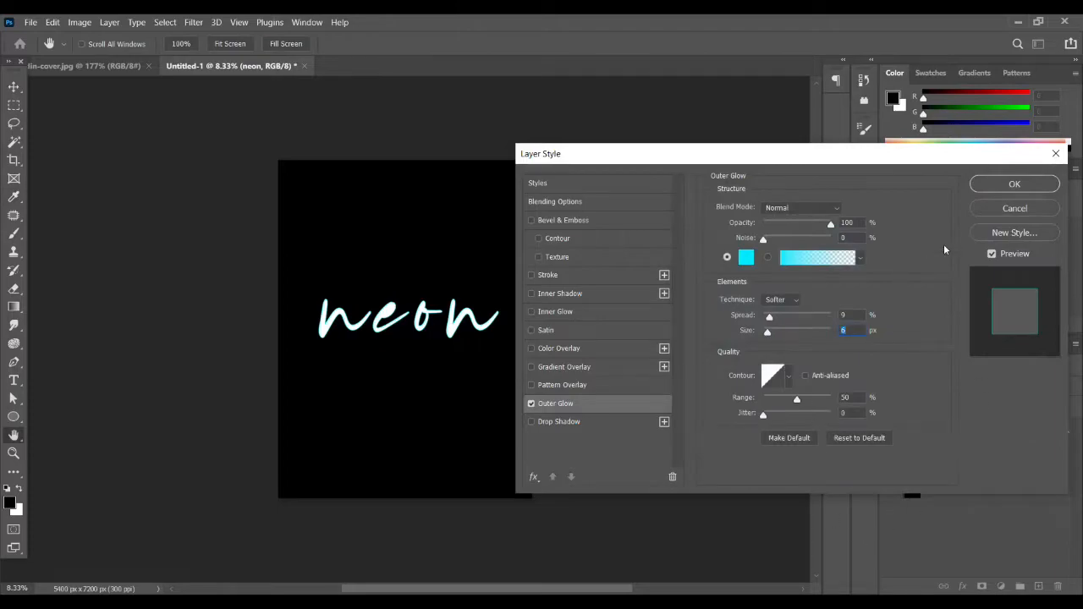
pyautogui.click(1024, 183)
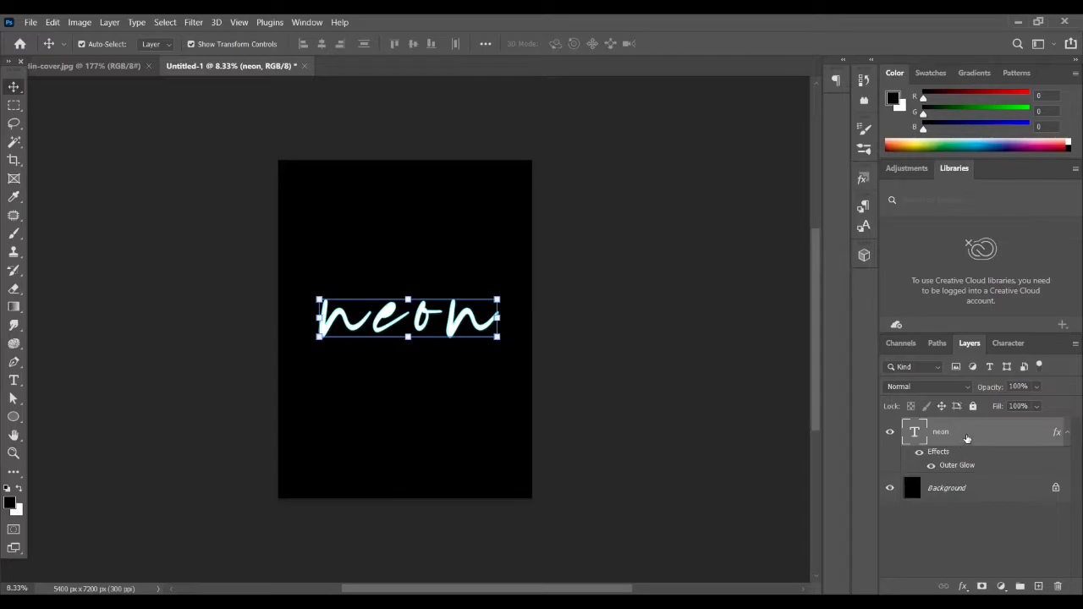
# - Duplicate the neon layer and set the original layer's Outer Glow to 85% opacity and 27 px size
pyautogui.press('ctrl')
pyautogui.hotkey('ctrl', 'j')
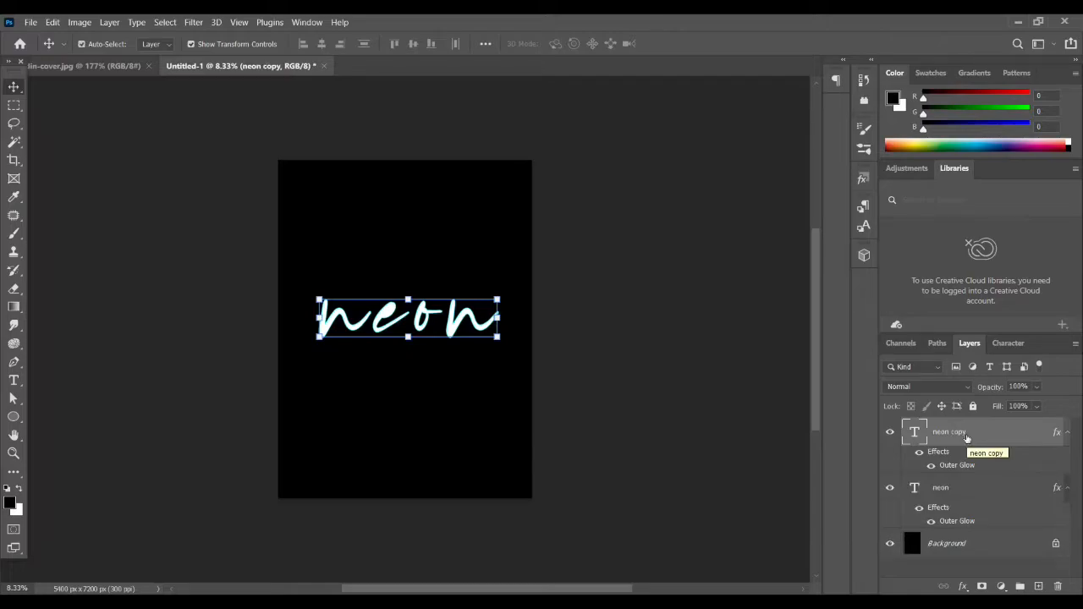
pyautogui.click(996, 492)
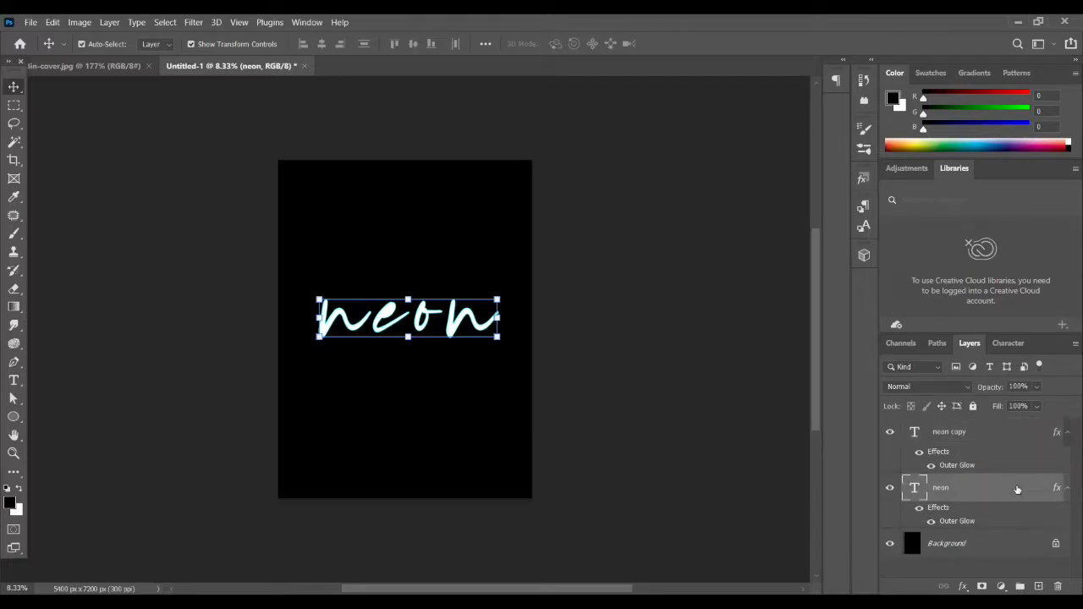
pyautogui.doubleClick(1017, 489)
pyautogui.click(585, 403)
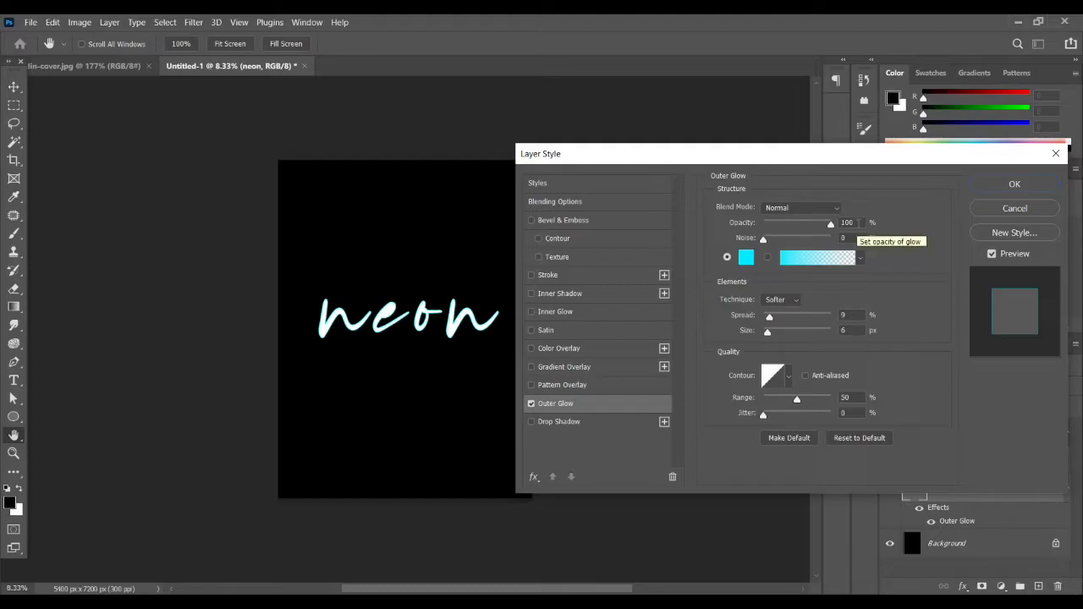
pyautogui.click(857, 223)
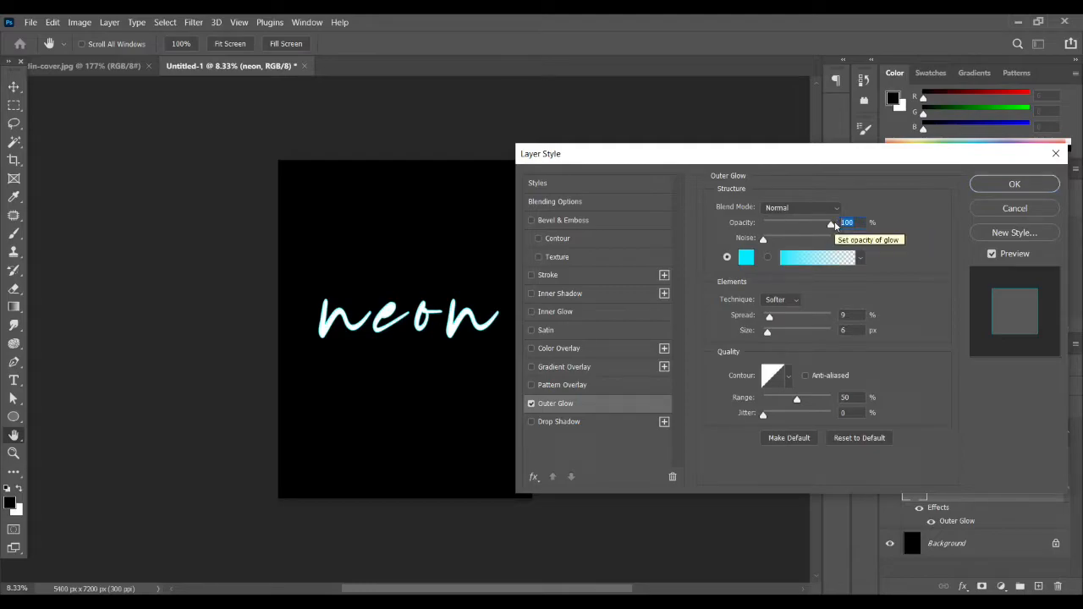
pyautogui.write('85')
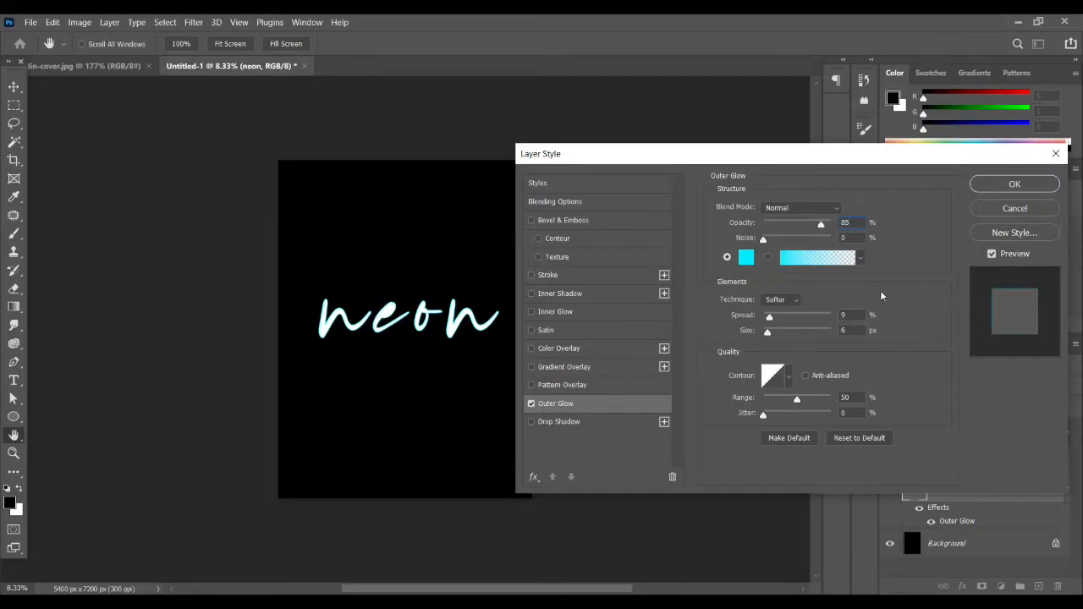
pyautogui.click(849, 330)
pyautogui.write('27')
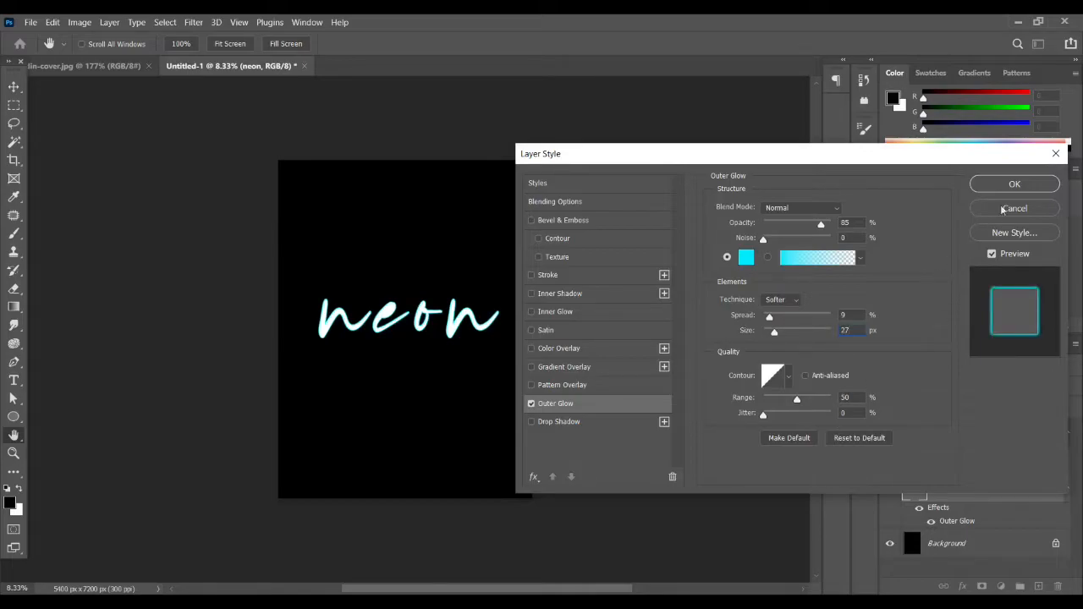
pyautogui.click(1015, 184)
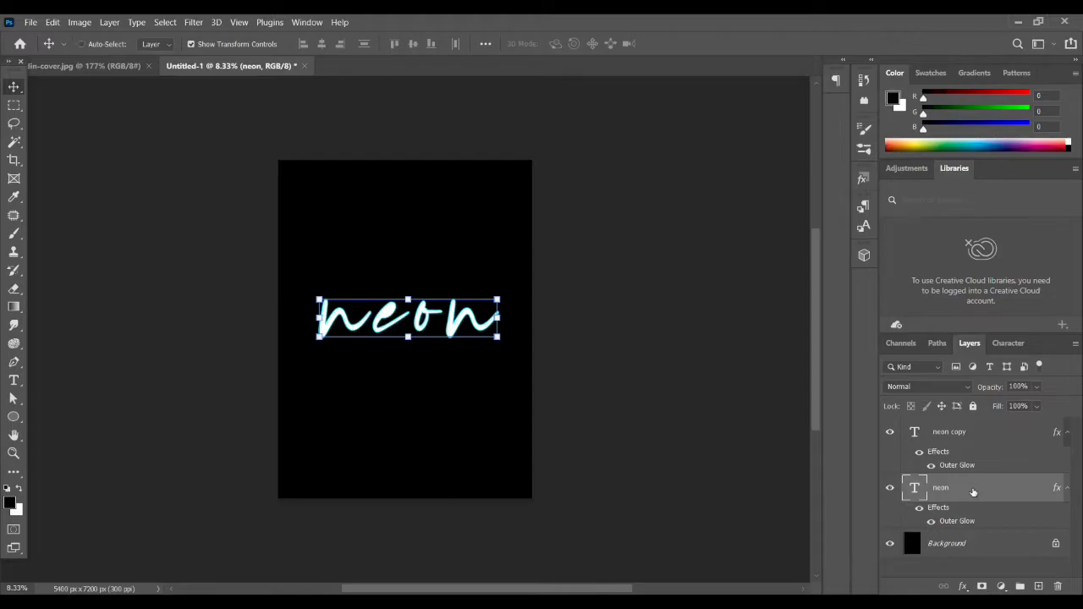
# - Duplicate the original neon layer again and set the original's Outer Glow to 65% opacity and 95 px size
pyautogui.hotkey('ctrl', 'j')
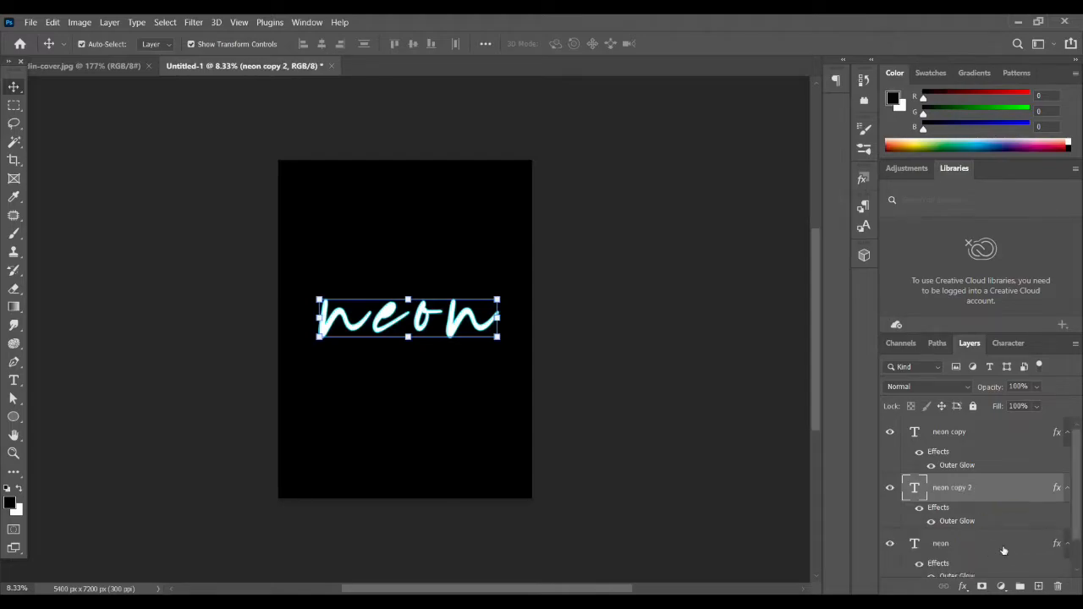
pyautogui.click(1004, 549)
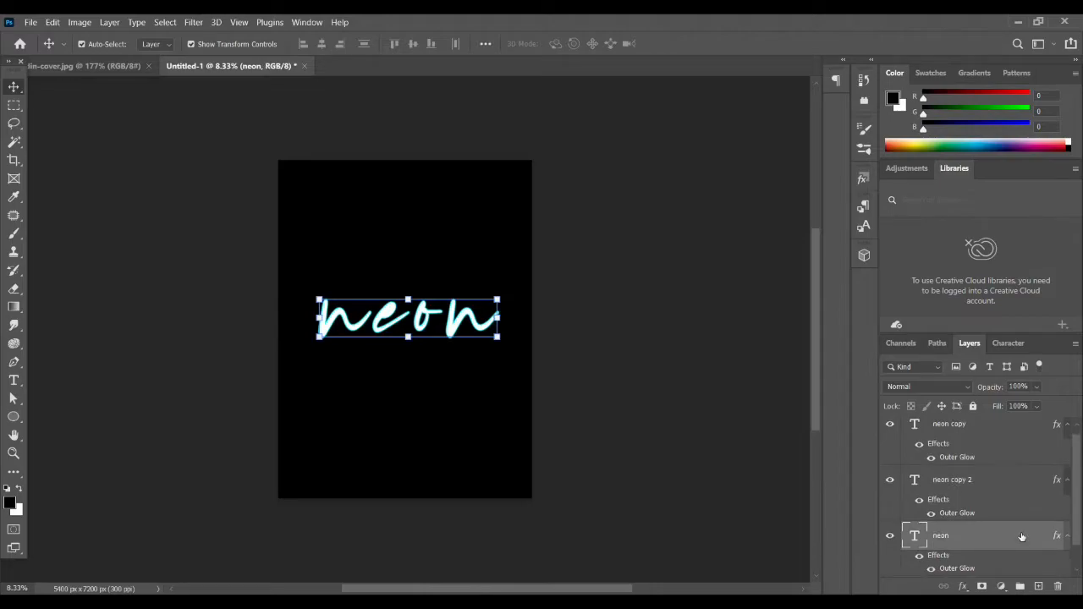
pyautogui.doubleClick(1022, 536)
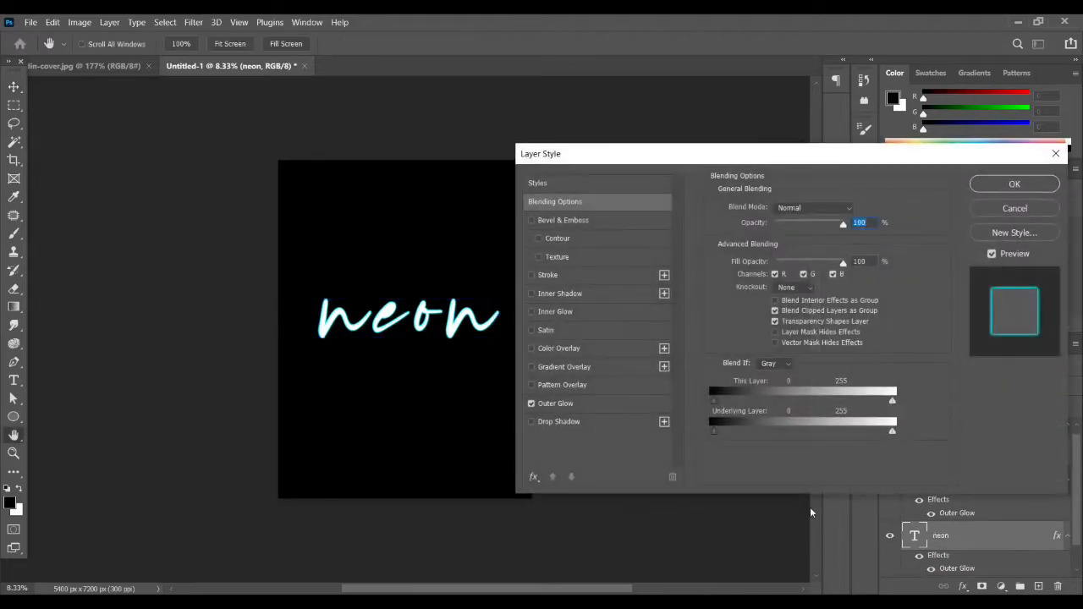
pyautogui.click(594, 408)
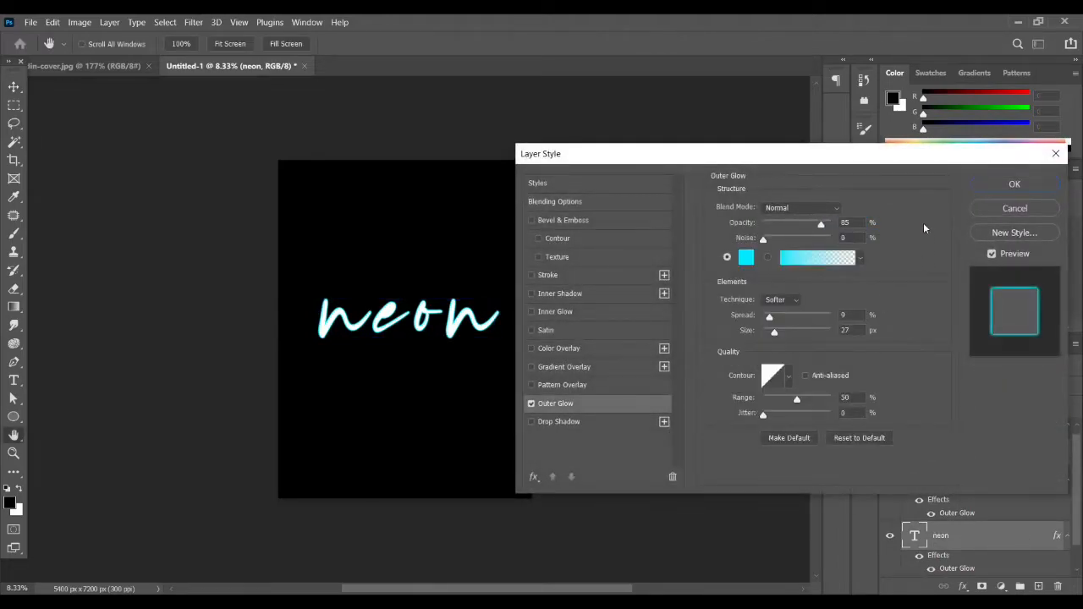
pyautogui.click(854, 223)
pyautogui.write('65')
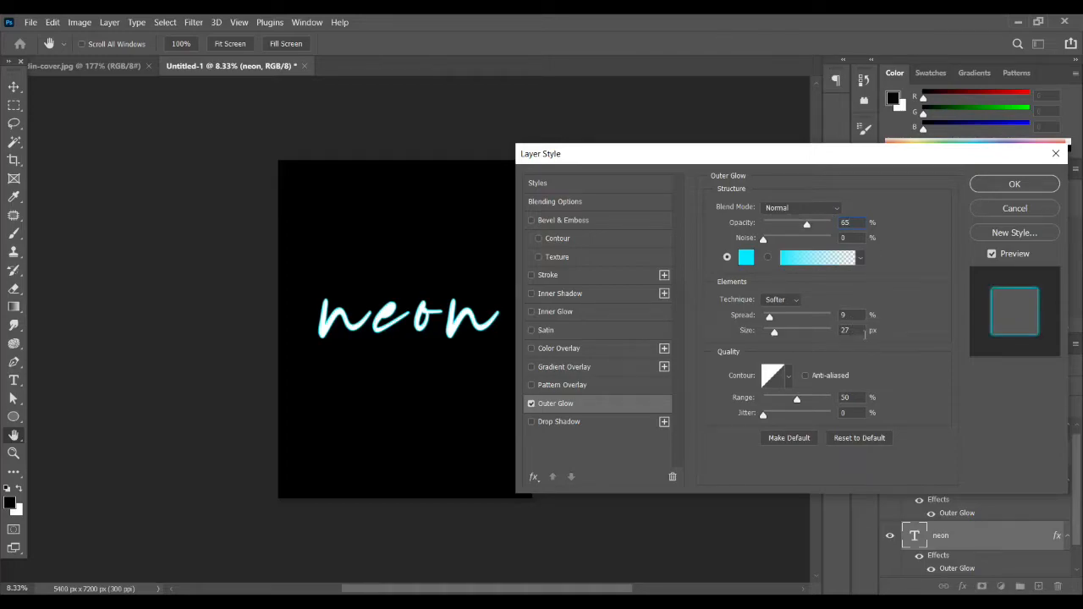
pyautogui.click(855, 330)
pyautogui.write('95')
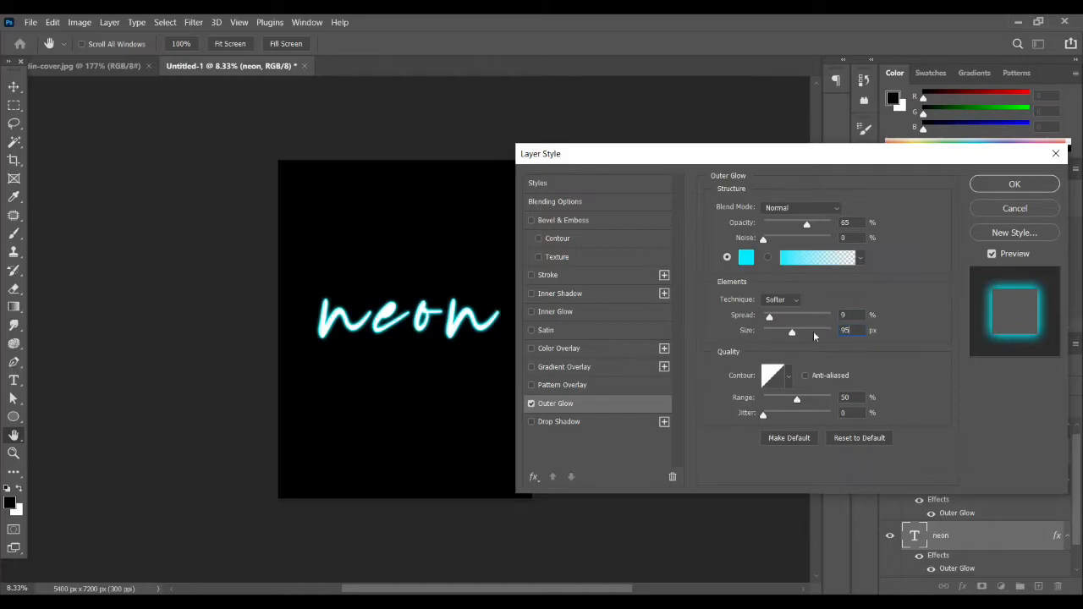
pyautogui.click(1006, 186)
# - Duplicate the original neon layer once more and set the original's Outer Glow to 30% opacity and 125 px size
pyautogui.scroll(-1, 931, 499)
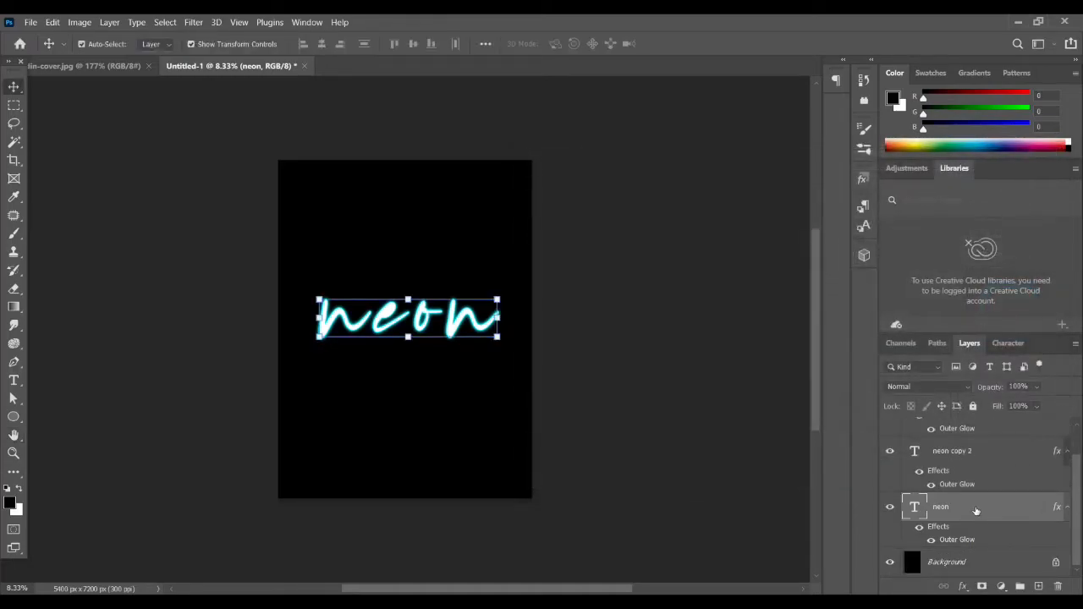
pyautogui.hotkey('ctrl', 'j')
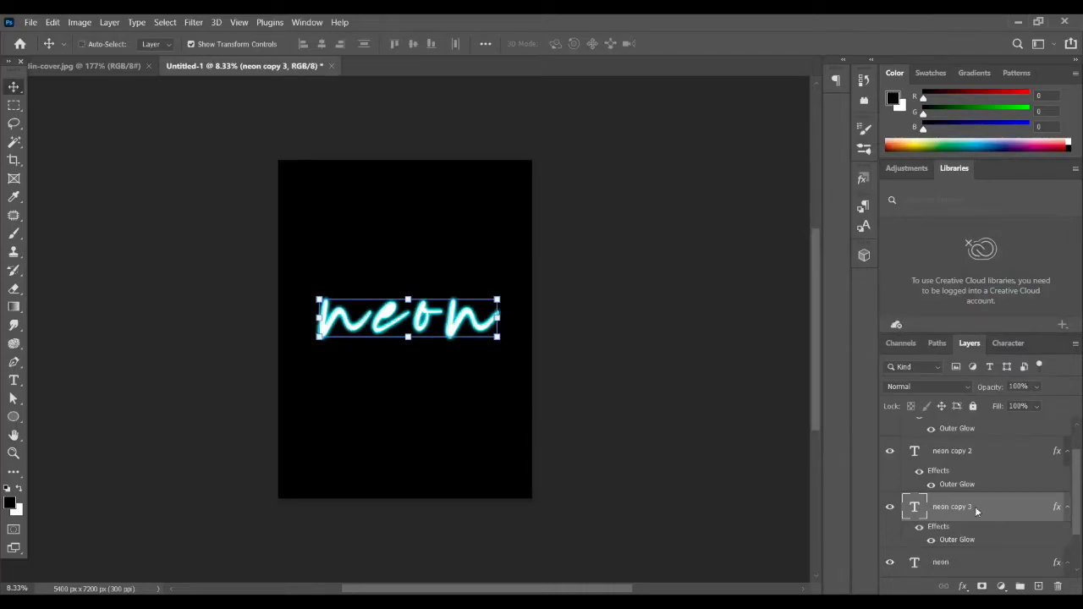
pyautogui.scroll(-2, 975, 506)
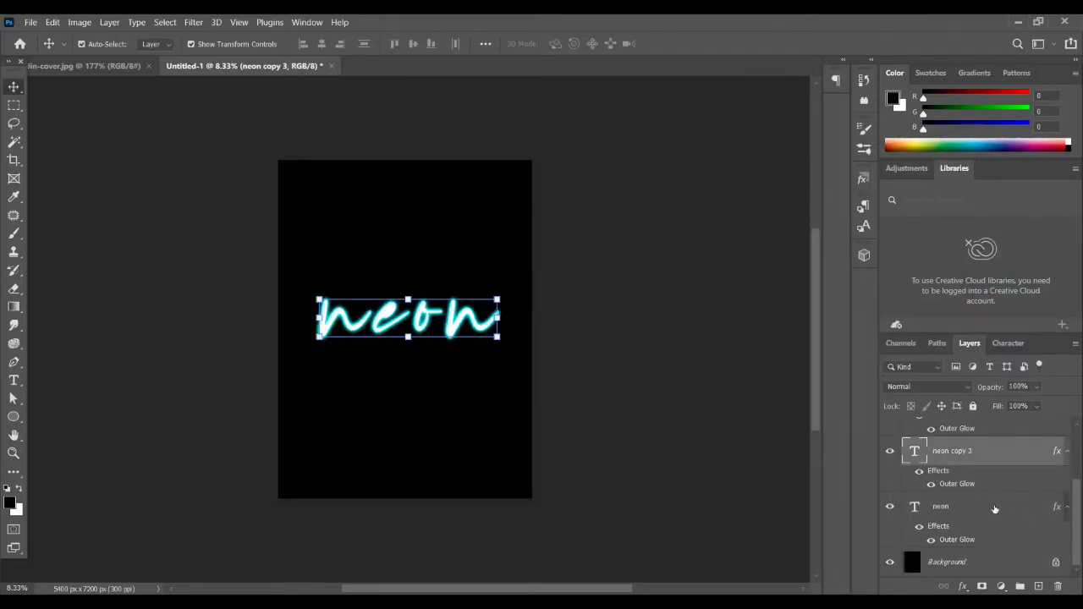
pyautogui.click(1000, 508)
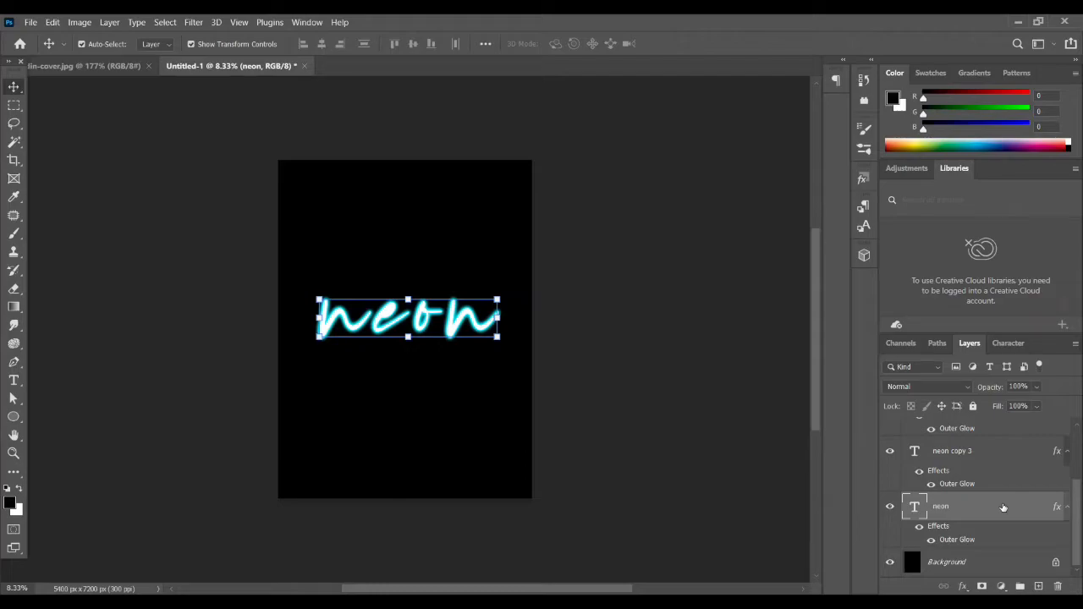
pyautogui.doubleClick(1003, 507)
pyautogui.click(577, 404)
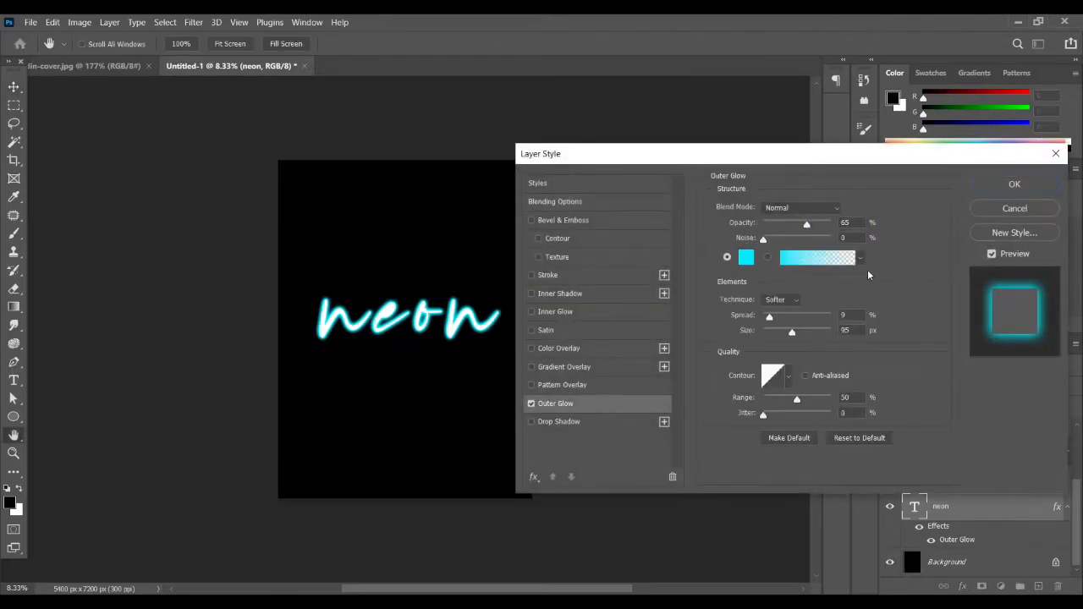
pyautogui.doubleClick(846, 221)
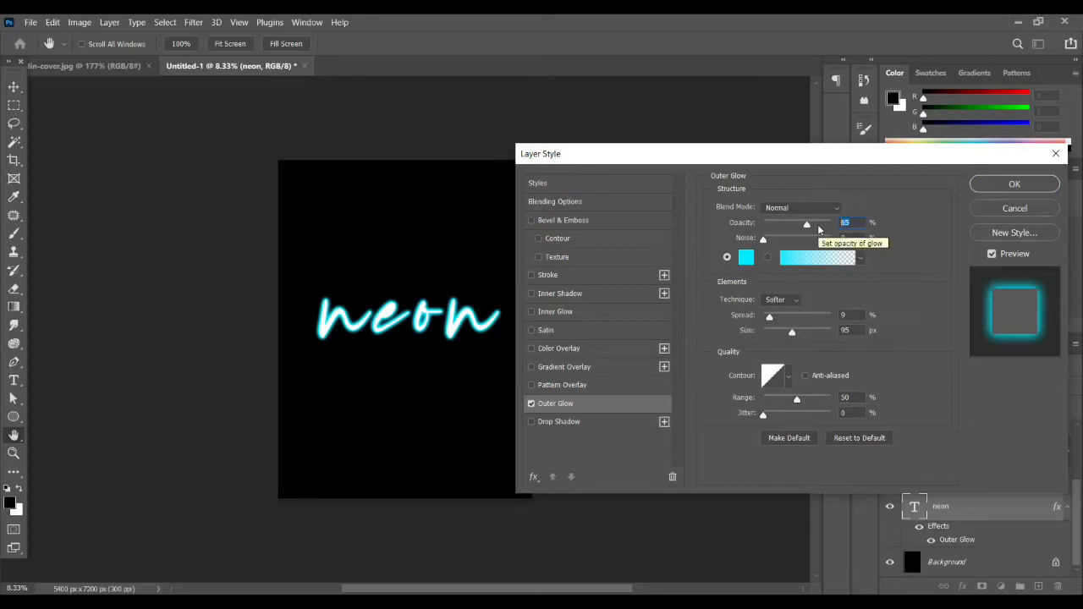
pyautogui.write('30')
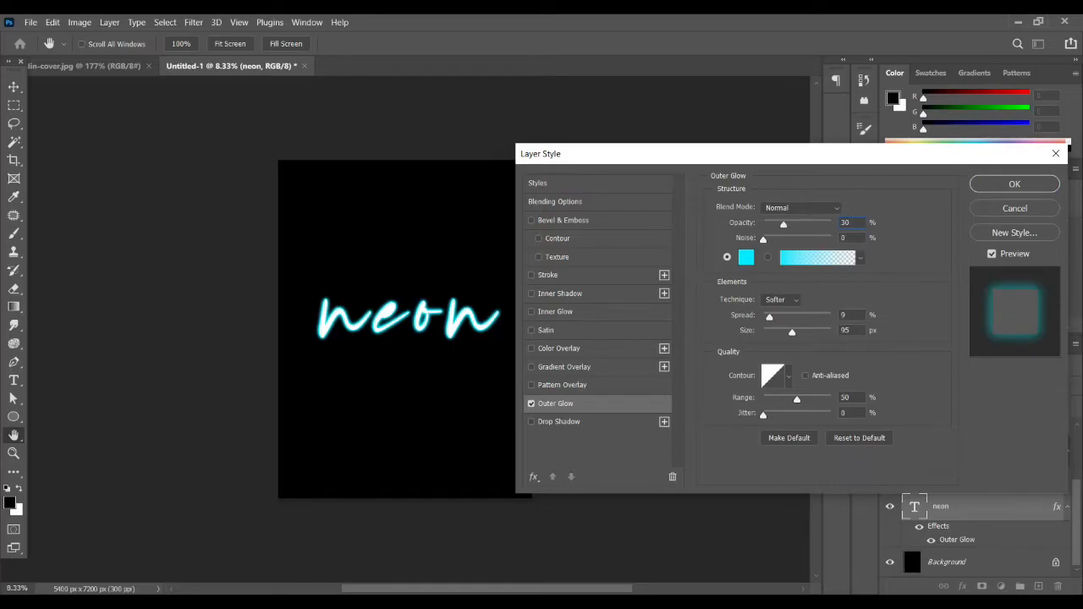
pyautogui.doubleClick(846, 330)
pyautogui.write('125')
pyautogui.click(1014, 183)
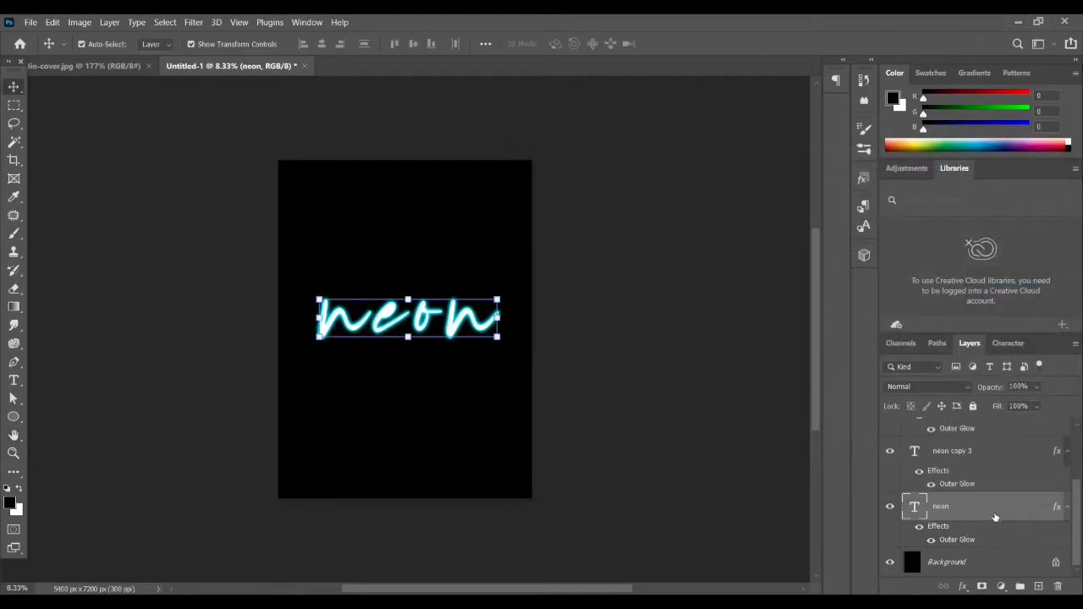
# - Group all the neon text layers and name the group "texts"
pyautogui.scroll(3, 995, 516)
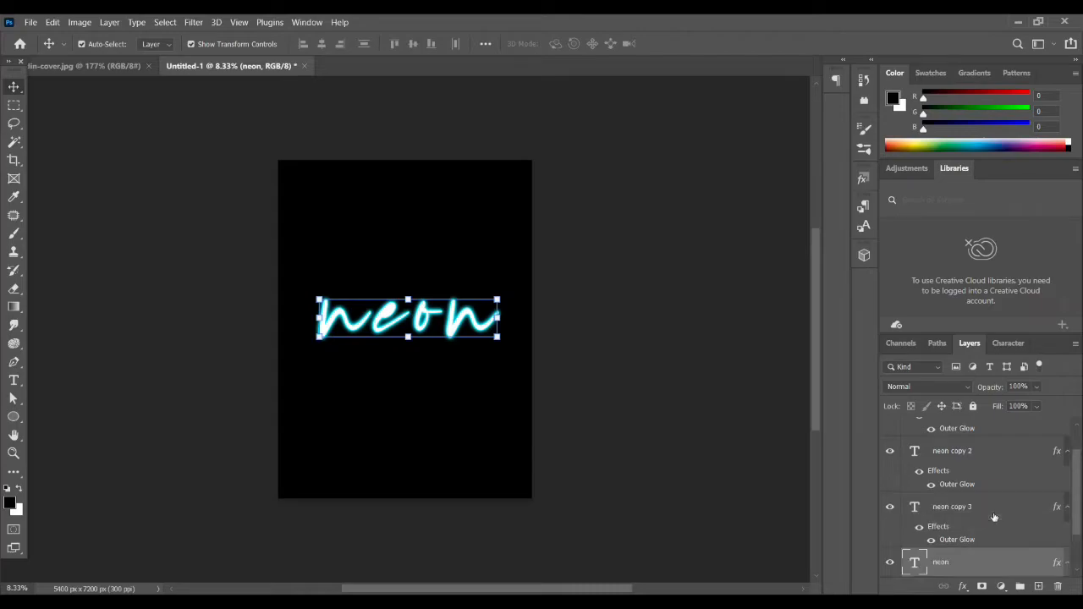
pyautogui.keyDown('shift'); pyautogui.click(992, 468); pyautogui.keyUp('shift')
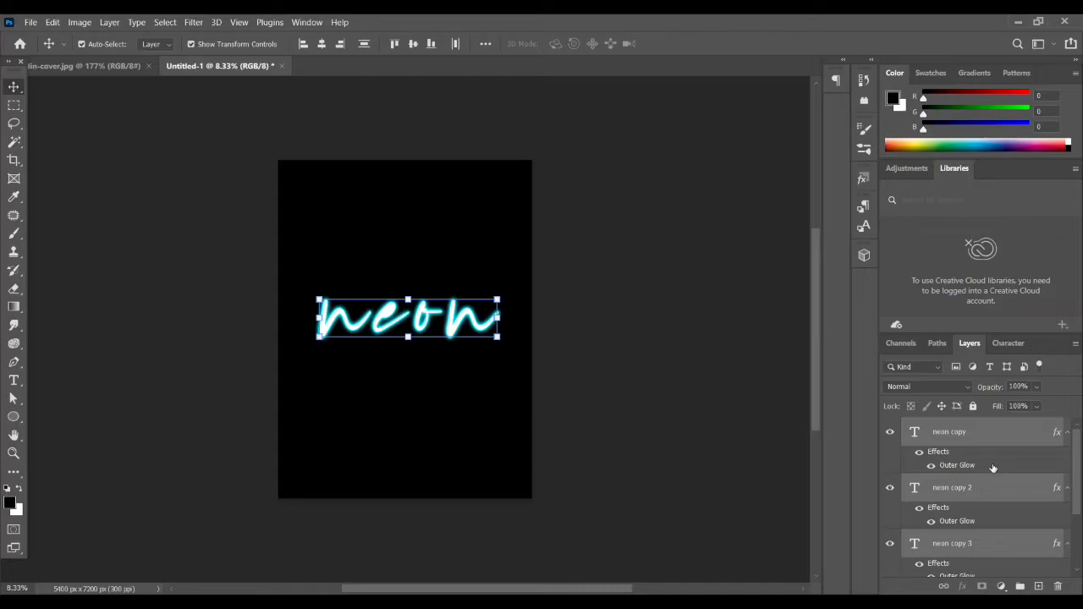
pyautogui.hotkey('ctrl', 'g')
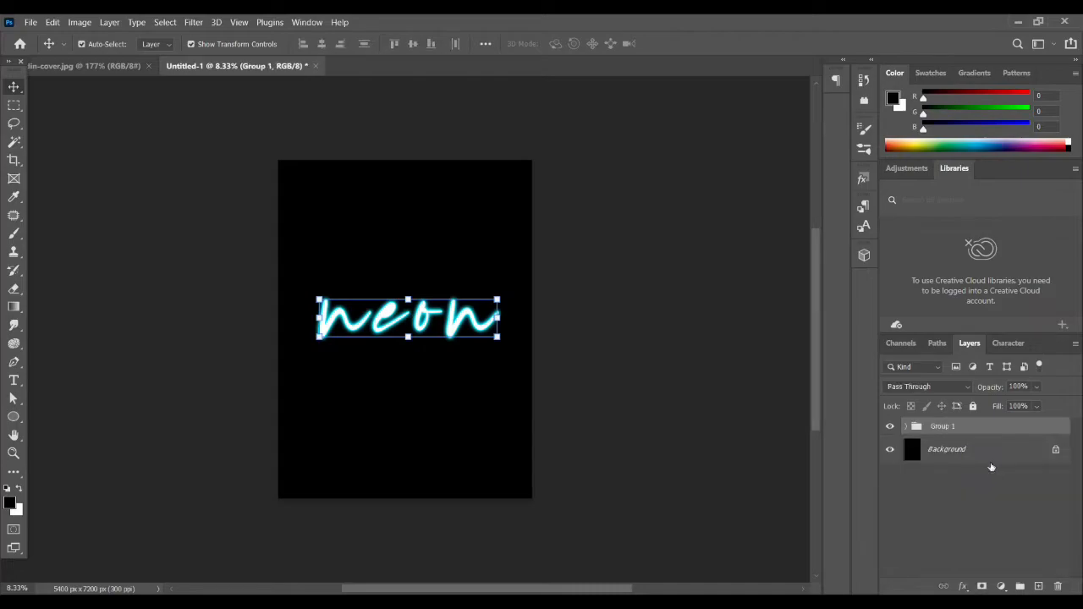
pyautogui.doubleClick(944, 427)
pyautogui.write('texts')
pyautogui.press('Return')
# - Add a new layer above the texts group and set the Brush foreground colour to bright cyan (RGB 69, 218, 250)
pyautogui.click(1038, 589)
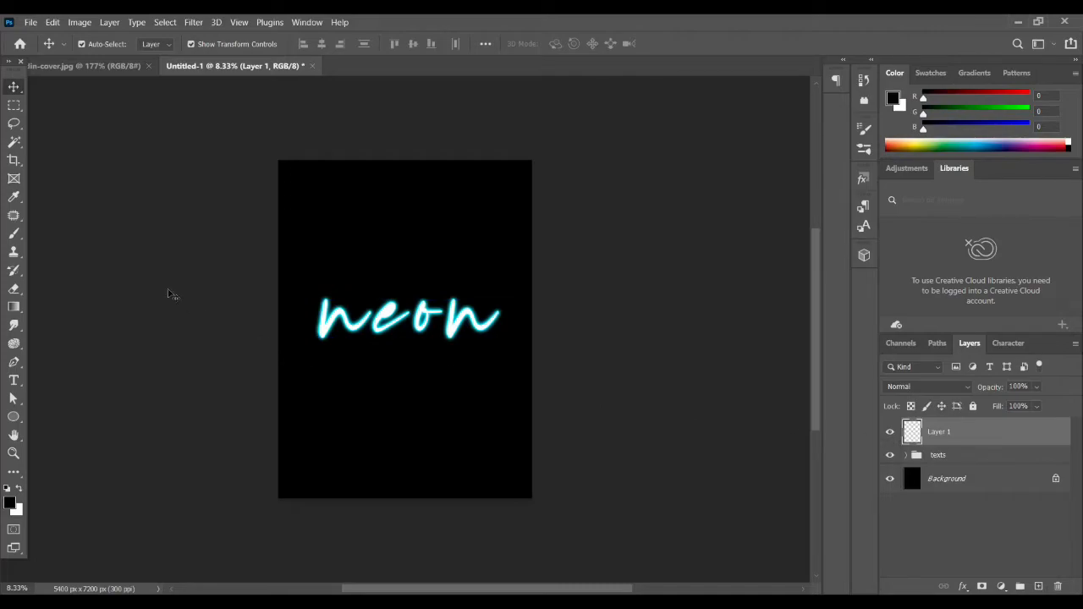
pyautogui.click(14, 234)
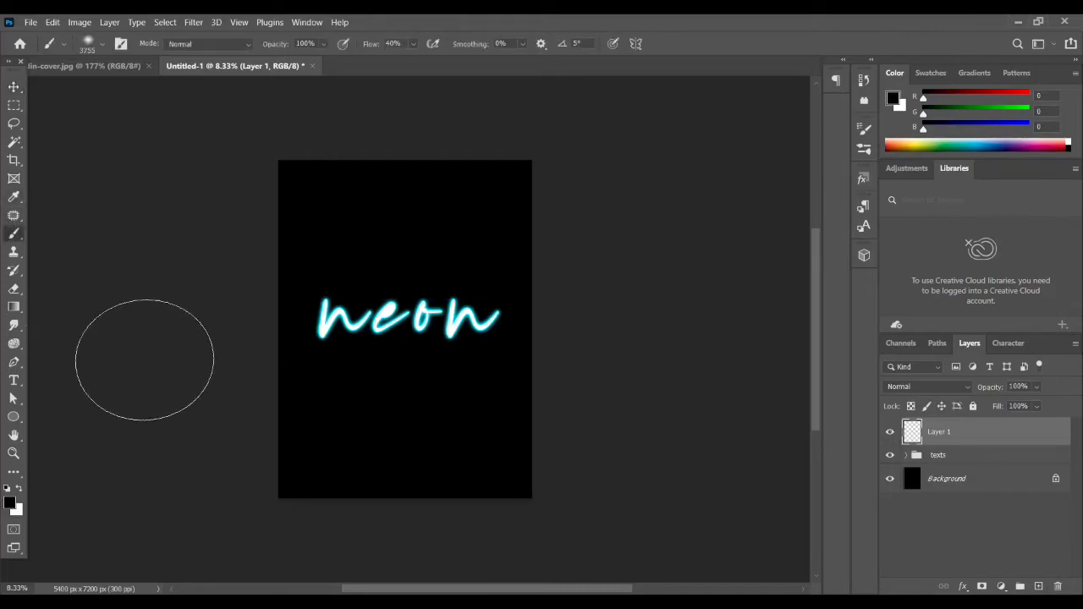
pyautogui.click(10, 504)
pyautogui.click(876, 308)
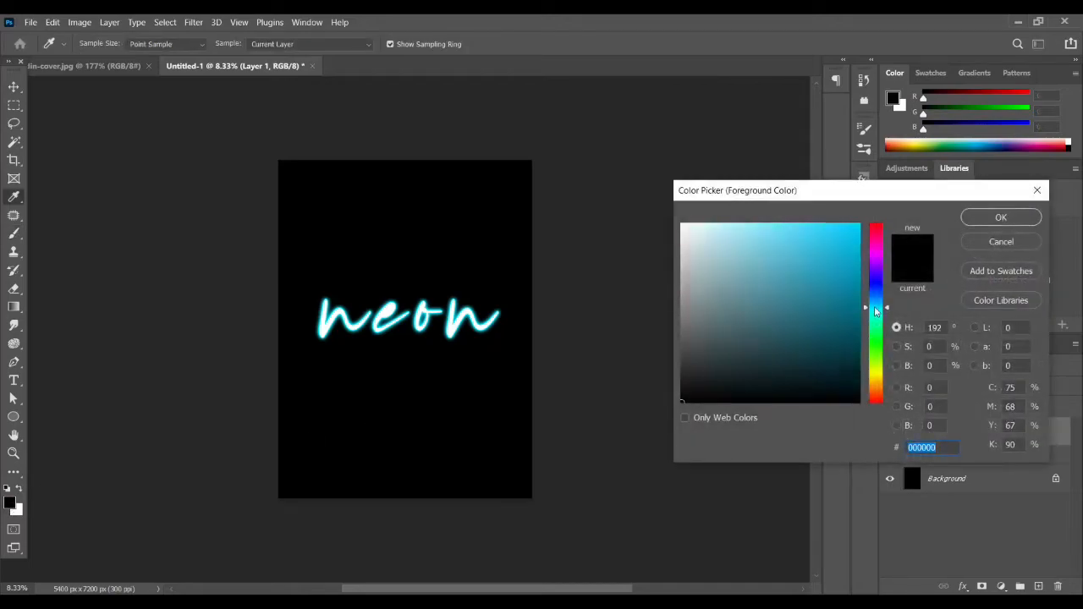
pyautogui.moveTo(879, 310); pyautogui.dragTo(876, 309)
pyautogui.click(828, 241)
pyautogui.moveTo(829, 242); pyautogui.dragTo(804, 230)
pyautogui.moveTo(803, 230); pyautogui.dragTo(811, 227)
pyautogui.click(997, 218)
# - Set the Soft Round brush to 35% flow and reduce its hardness to the minimum
pyautogui.press('b')
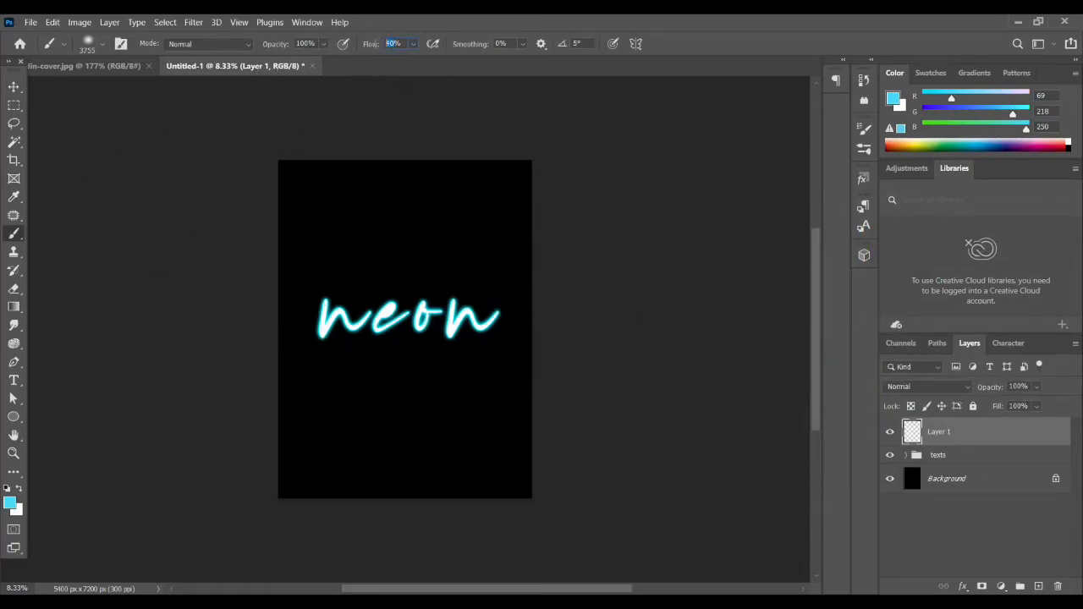
pyautogui.write('3')
pyautogui.press('Return')
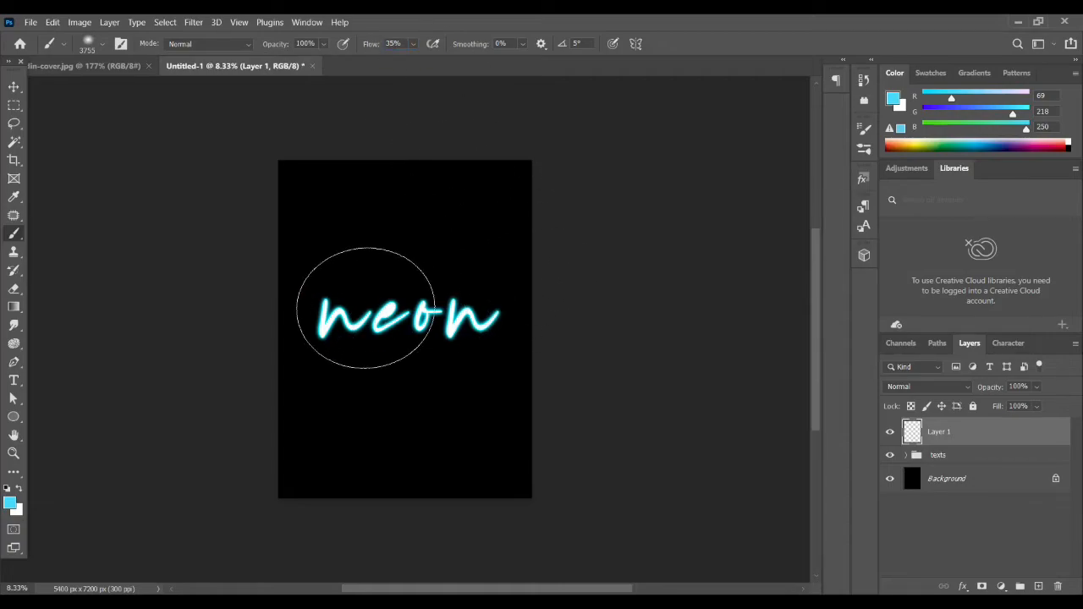
pyautogui.rightClick(369, 320)
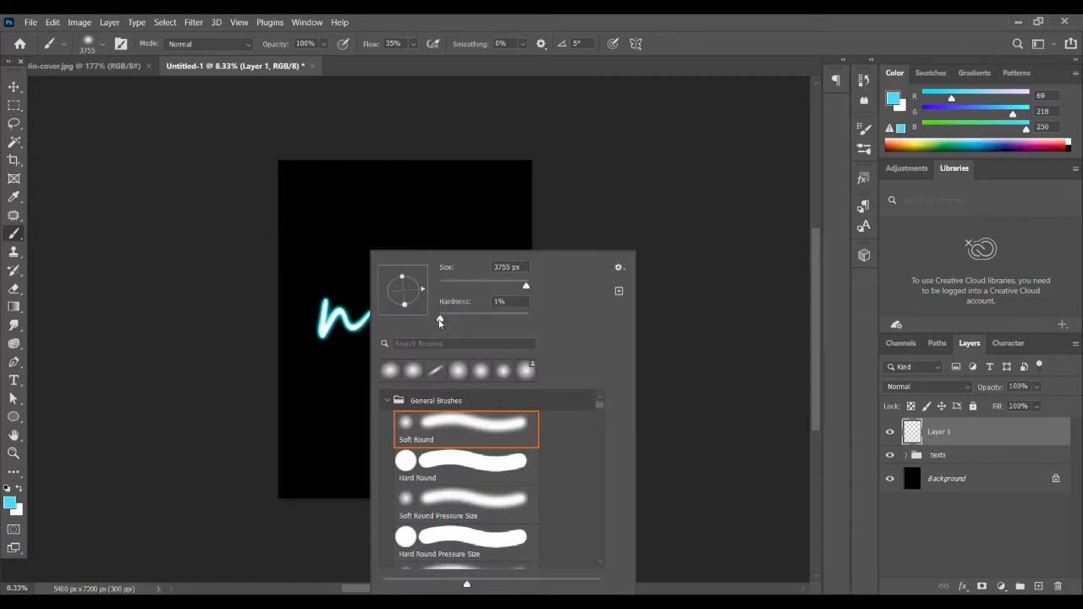
pyautogui.moveTo(442, 319)
pyautogui.mouseDown()
pyautogui.moveTo(505, 320)
pyautogui.moveTo(426, 318)
pyautogui.mouseUp()
pyautogui.click(702, 156)
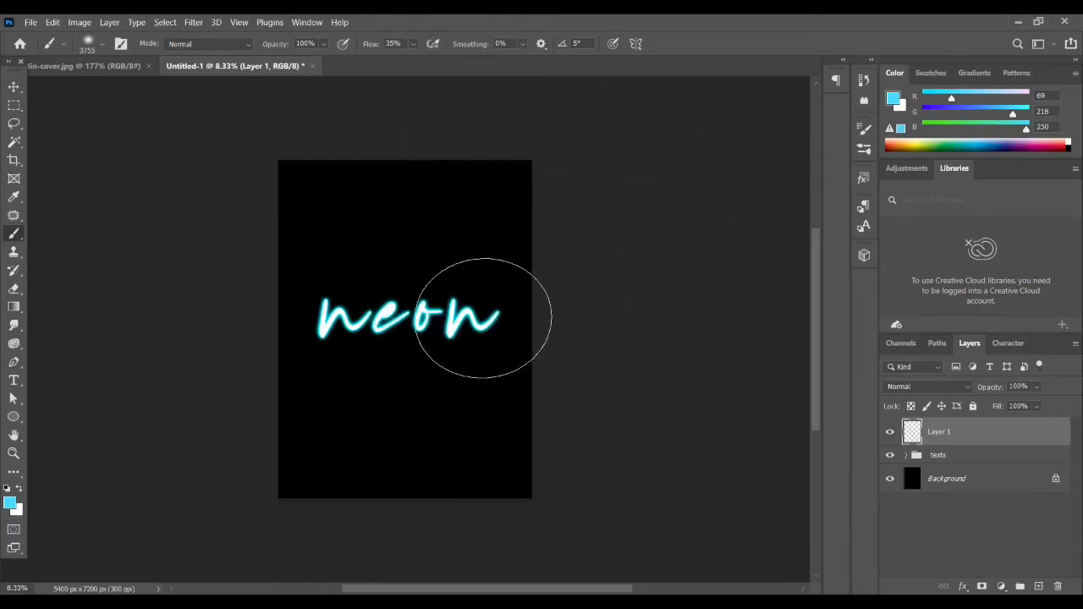
# - Enlarge the brush to 4100 px and paint one soft cyan glow over the centre of the neon text
pyautogui.moveTo(363, 299); pyautogui.dragTo(394, 318)
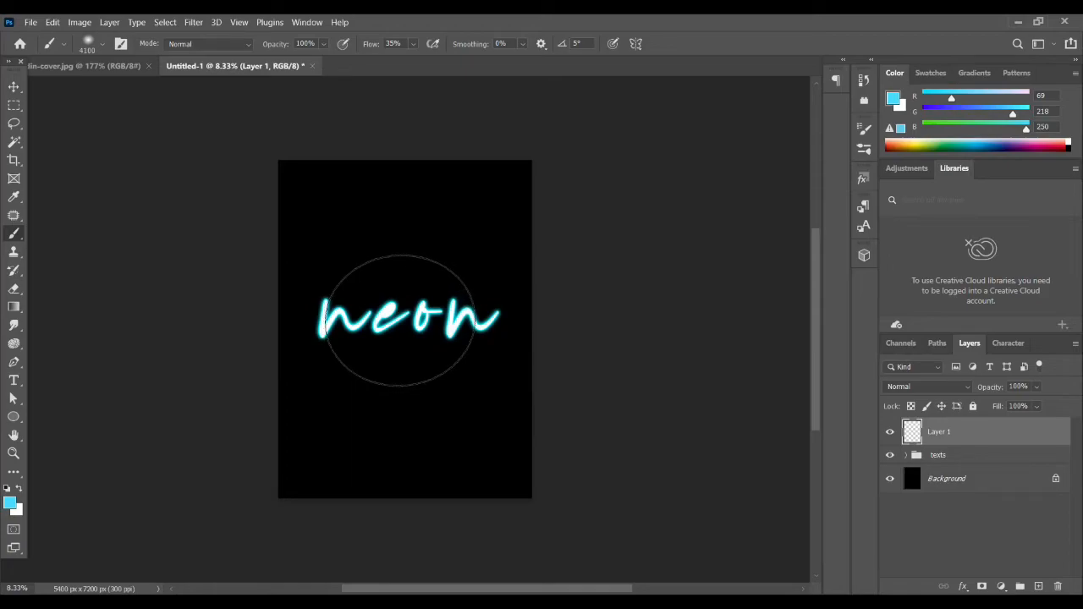
pyautogui.click(400, 320)
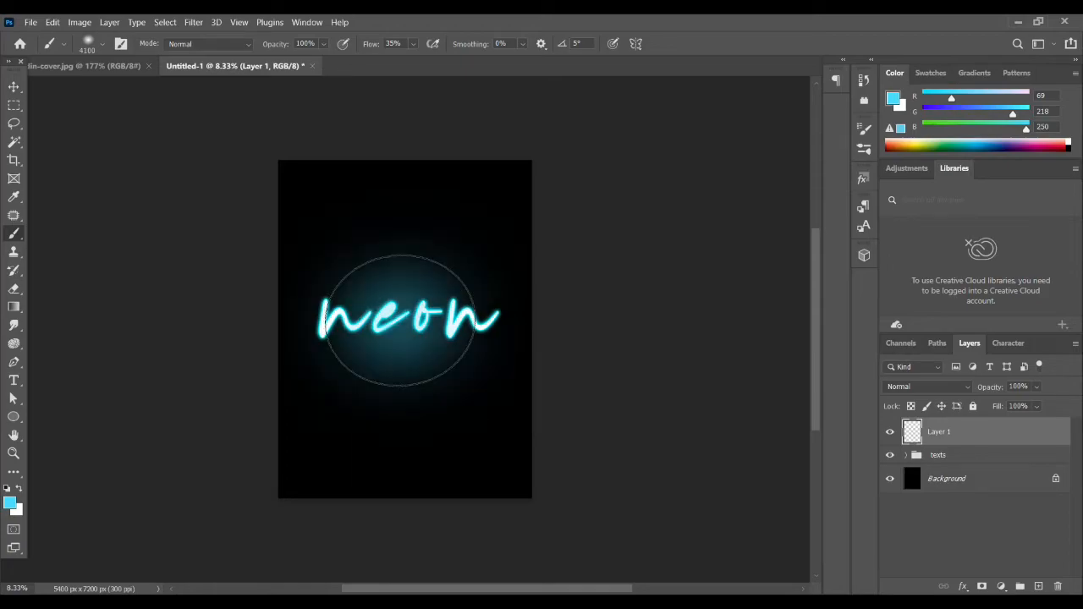
pyautogui.click(14, 86)
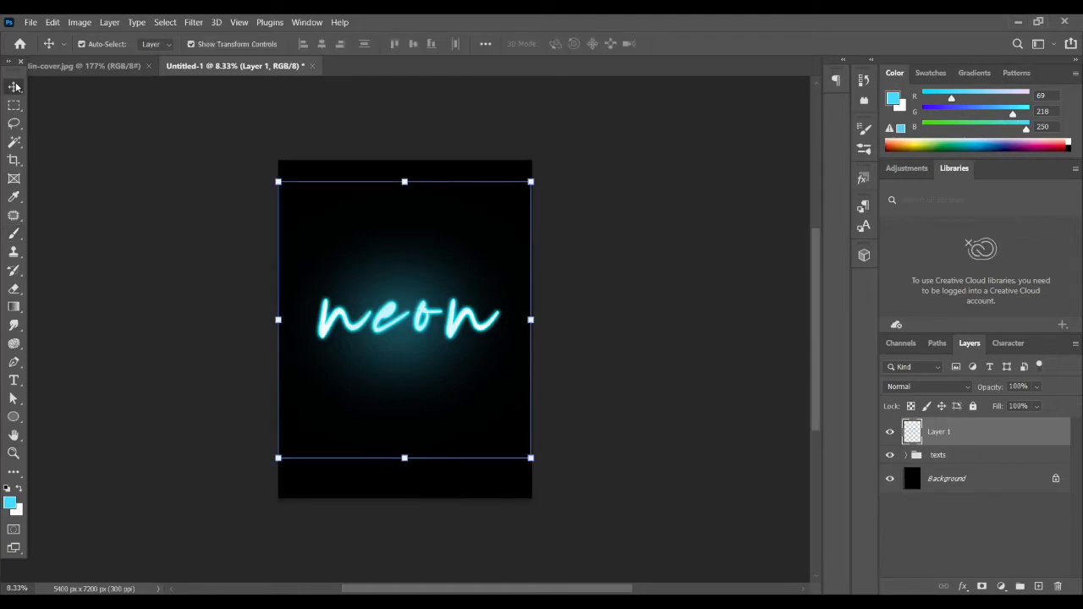
# - Set the painted glow layer's blend mode to Screen and its opacity to 80%
pyautogui.click(952, 392)
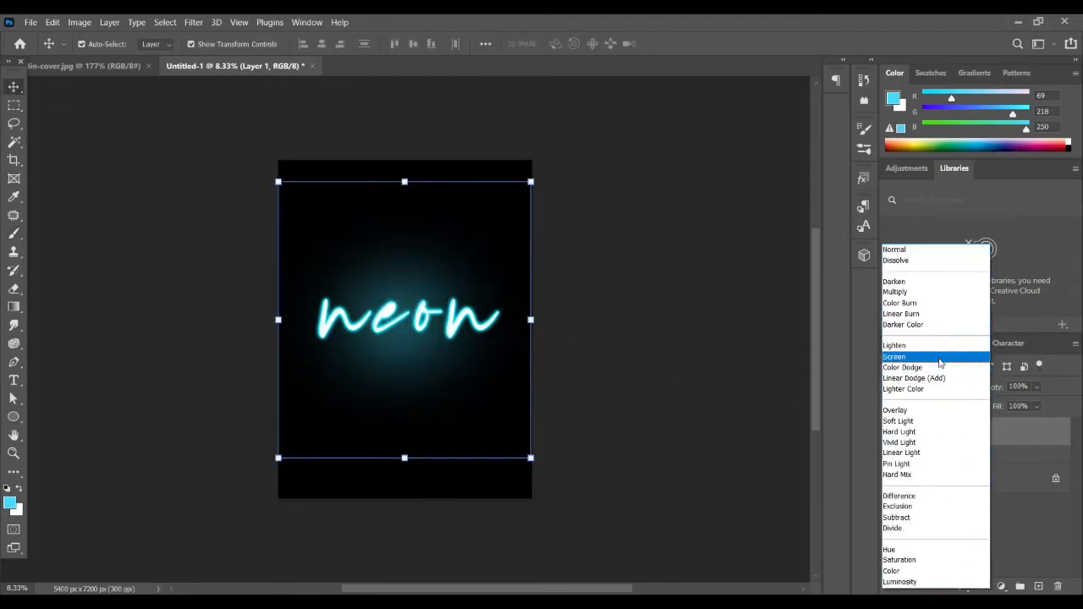
pyautogui.click(940, 362)
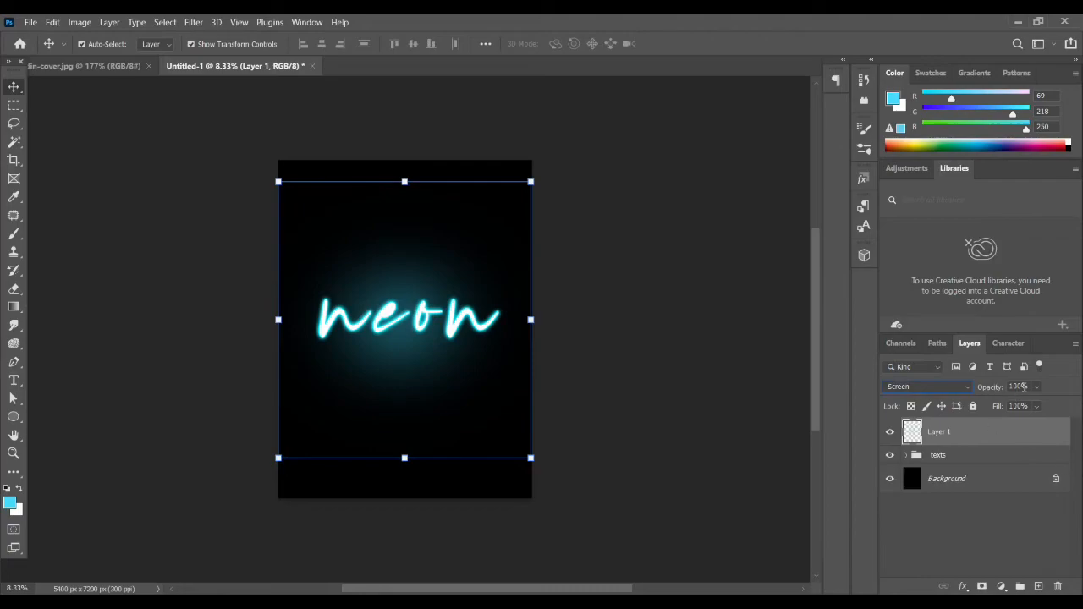
pyautogui.scroll(-2, 1021, 386)
pyautogui.scroll(-3, 1020, 385)
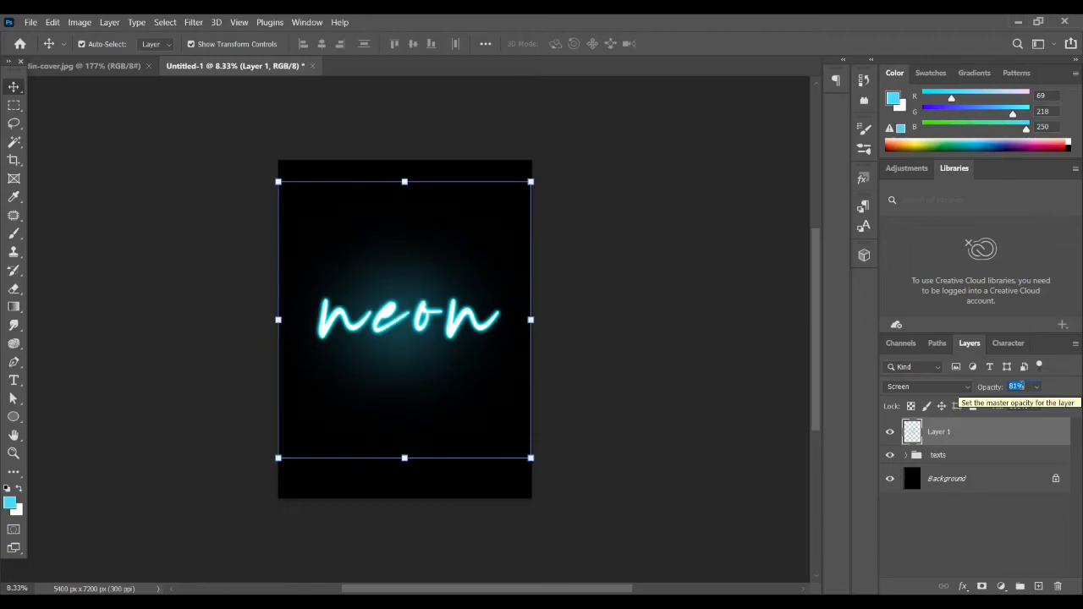
pyautogui.click(1005, 520)
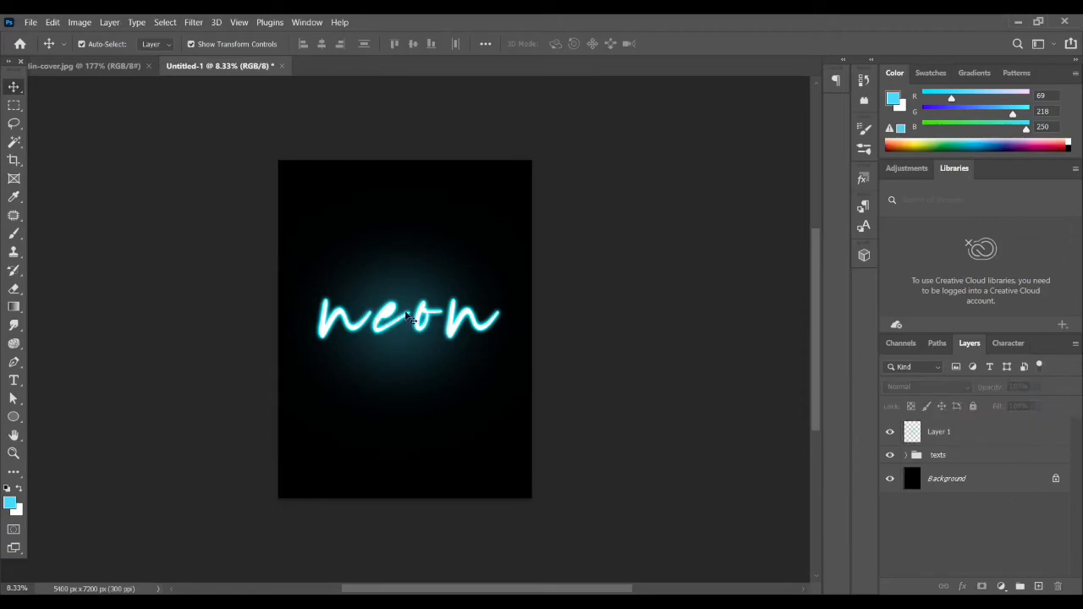
# - Examine the finished neon text and its background glow at several zoom levels
pyautogui.scroll(4, 512, 292)
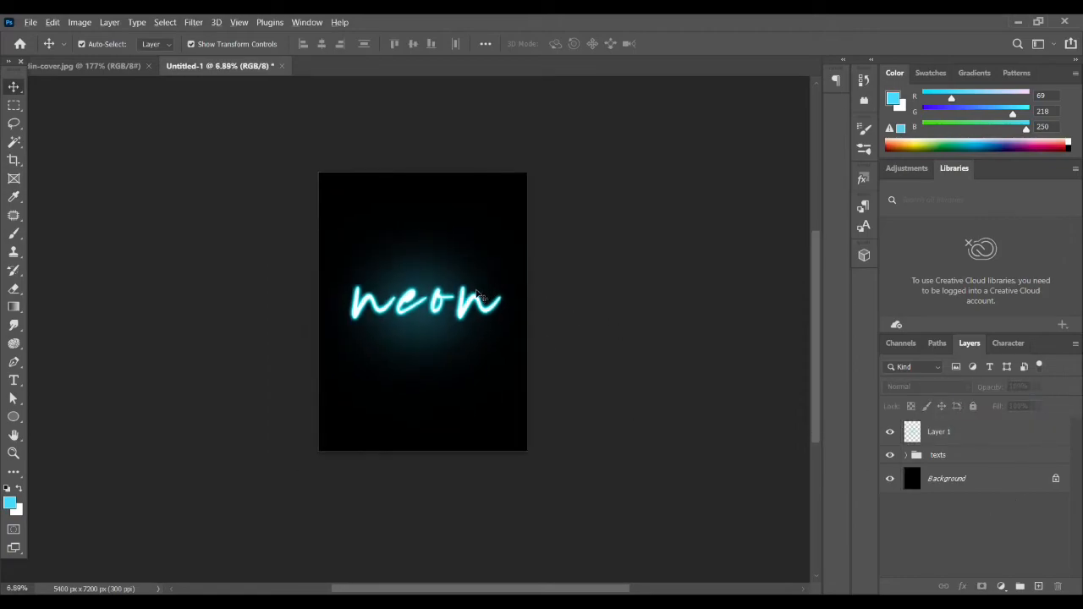
pyautogui.click(1019, 461)
pyautogui.keyDown('shift'); pyautogui.click(988, 431); pyautogui.keyUp('shift')
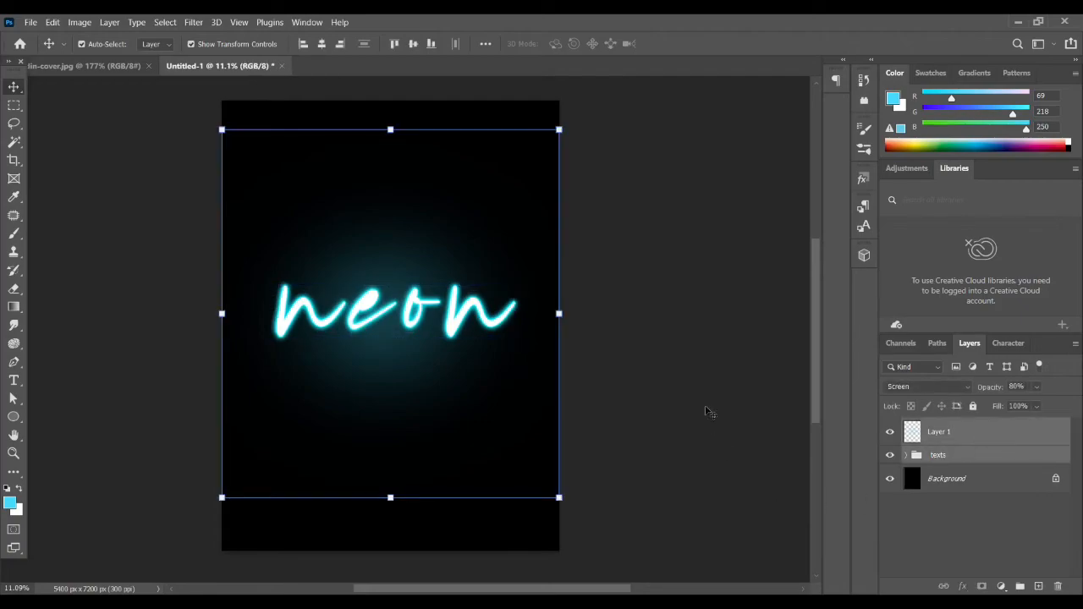
pyautogui.click(713, 366)
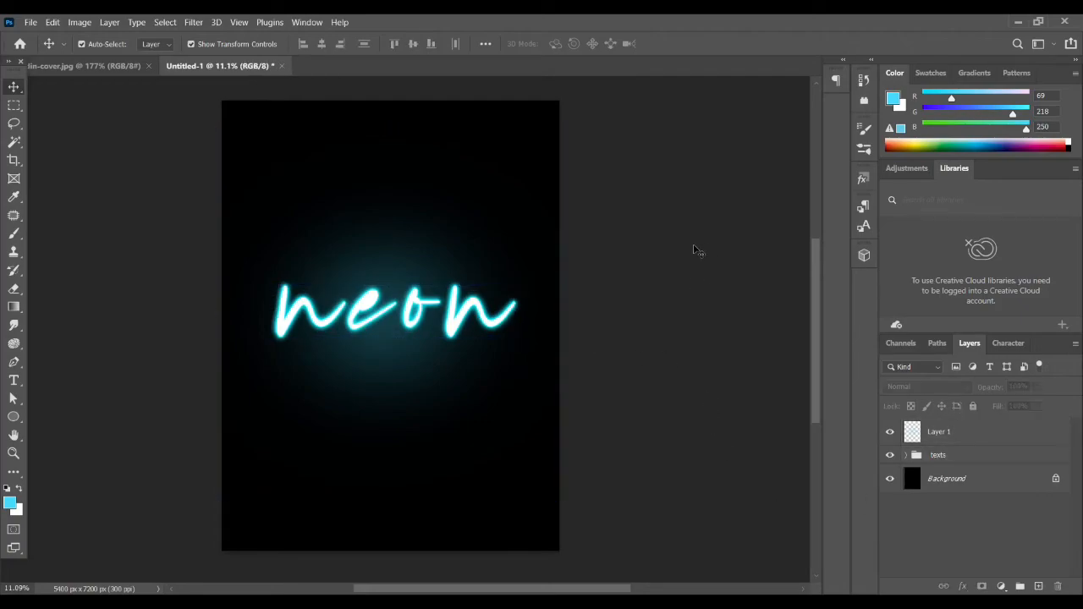
pyautogui.scroll(-1, 693, 250)
pyautogui.scroll(-1, 693, 250)
pyautogui.scroll(4, 602, 324)
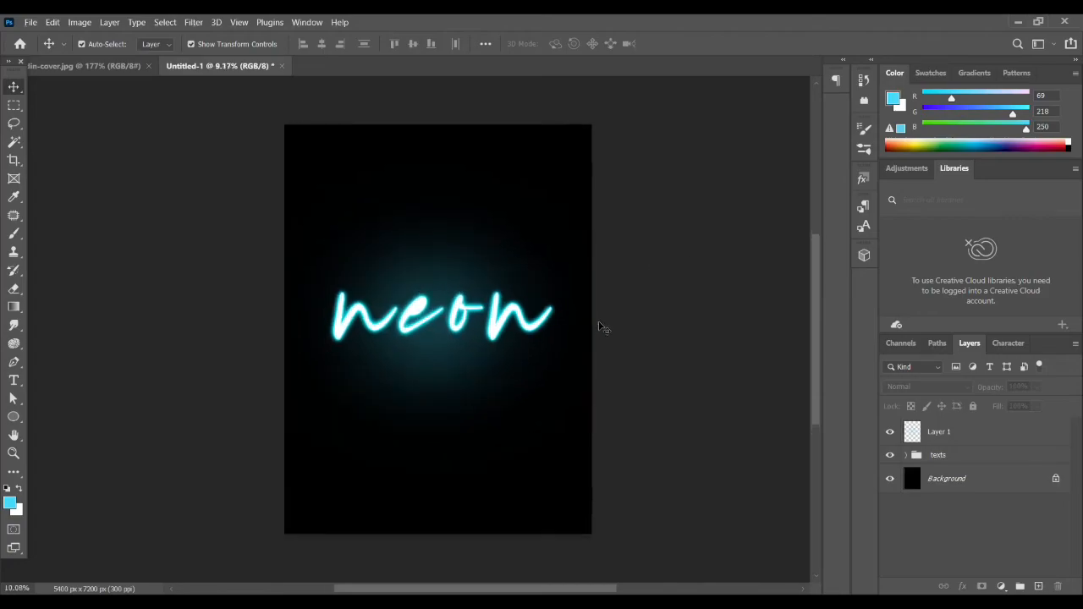
pyautogui.scroll(-3, 601, 326)
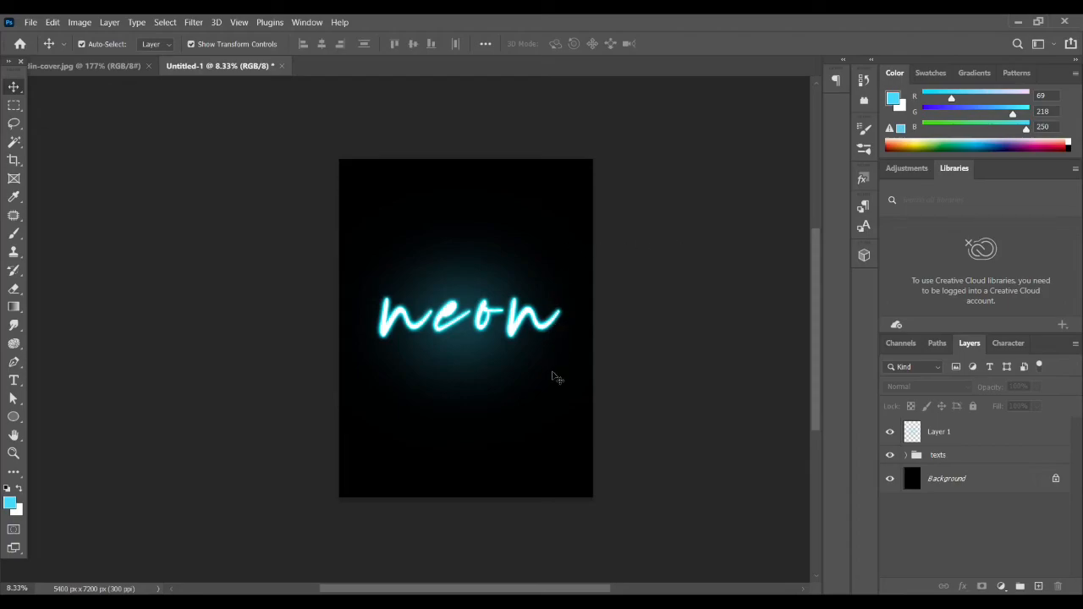
pyautogui.moveTo(267, 235); pyautogui.dragTo(550, 373)
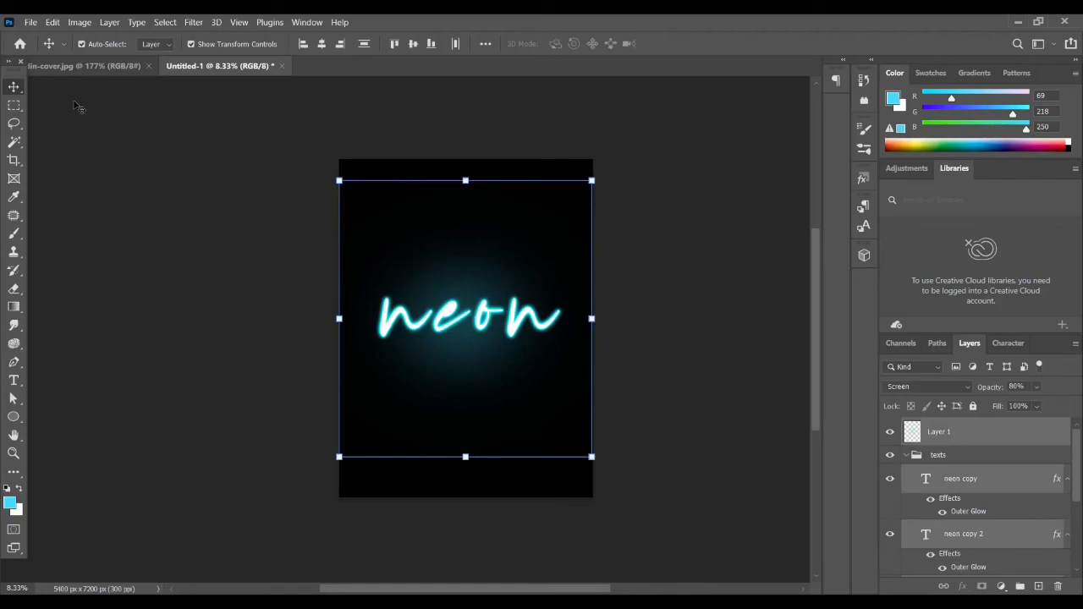
# - Switch to the open cover image document and examine its neon lettering close up and as a whole
pyautogui.click(91, 67)
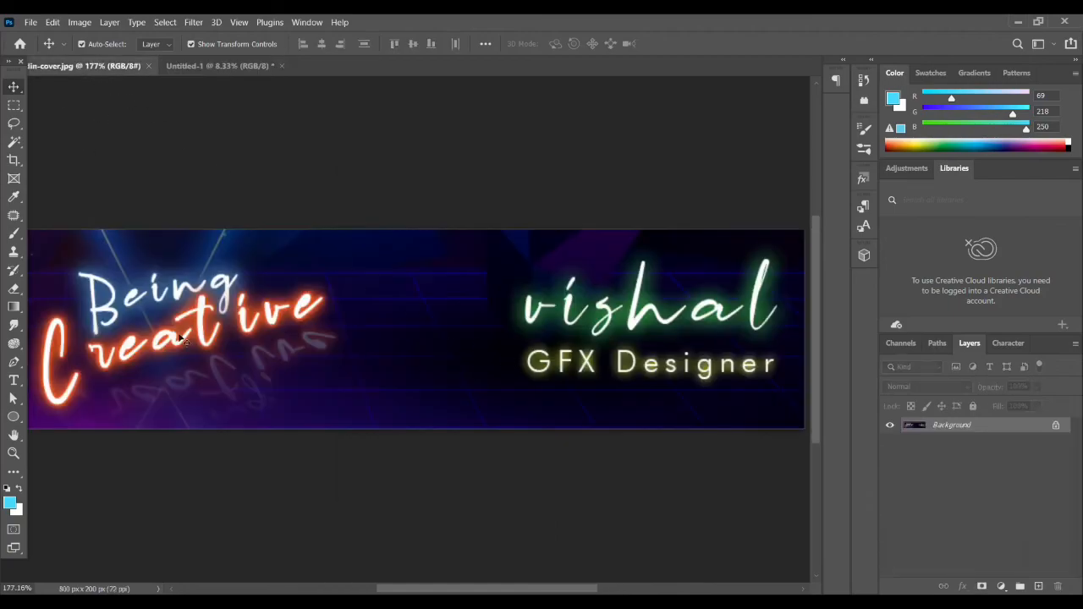
pyautogui.scroll(-2, 180, 338)
pyautogui.scroll(-1, 169, 362)
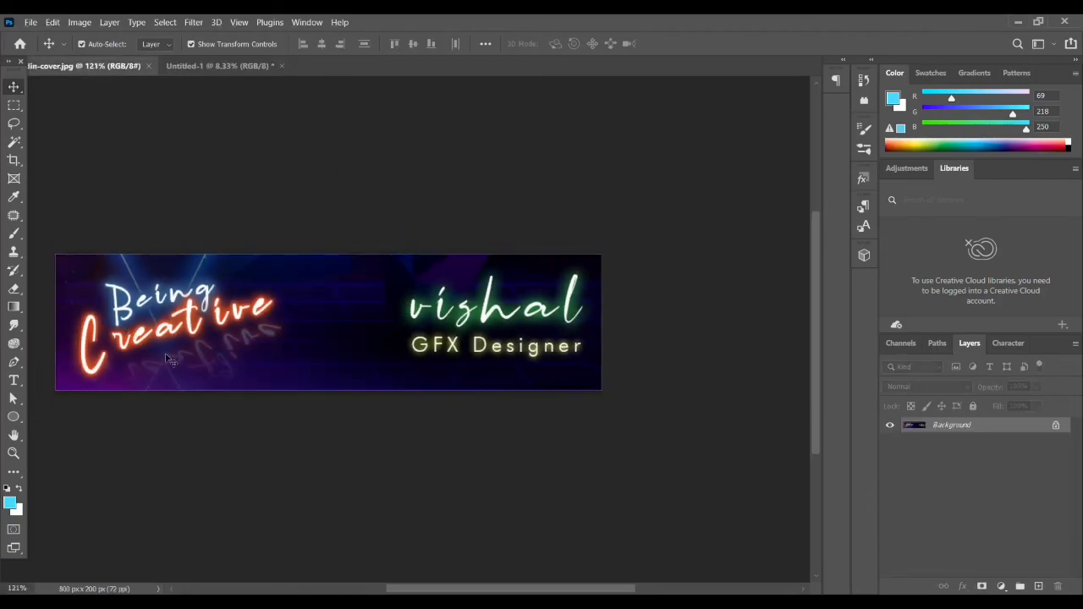
pyautogui.moveTo(153, 340); pyautogui.dragTo(281, 347)
pyautogui.scroll(4, 281, 377)
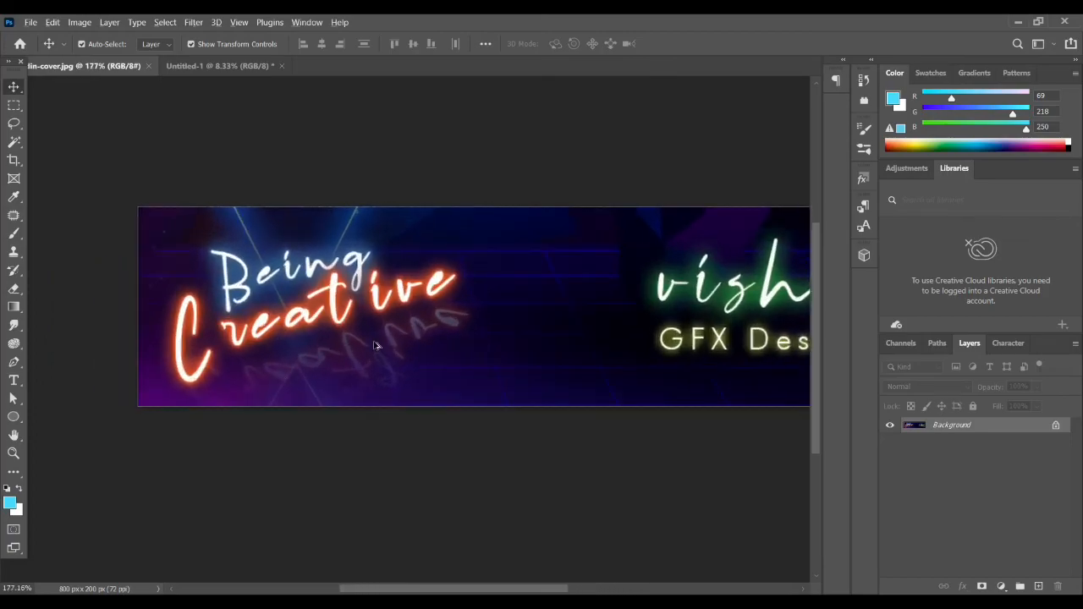
pyautogui.scroll(-3, 376, 345)
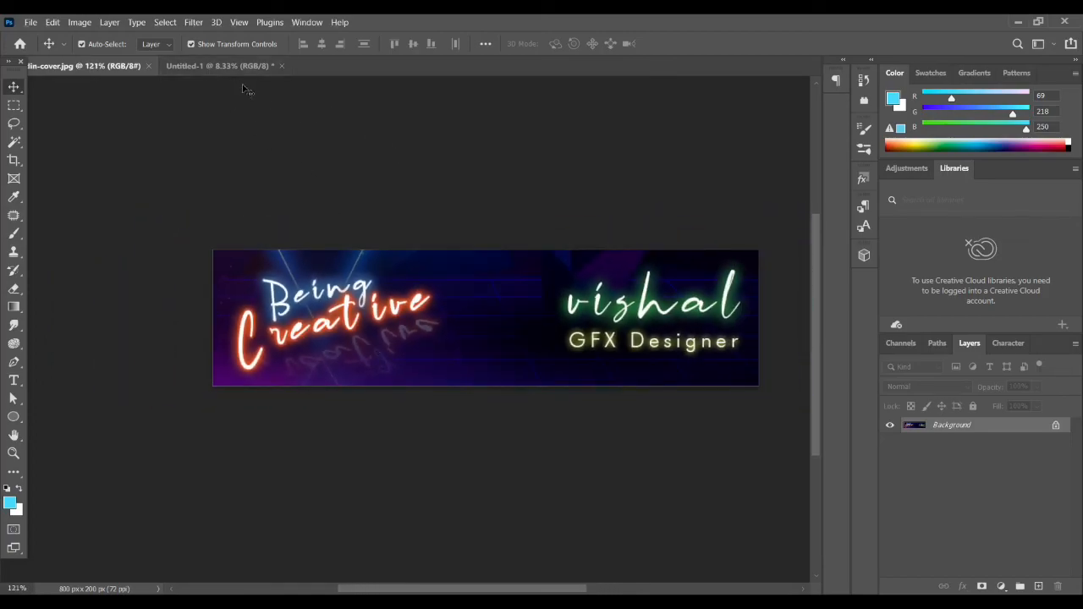